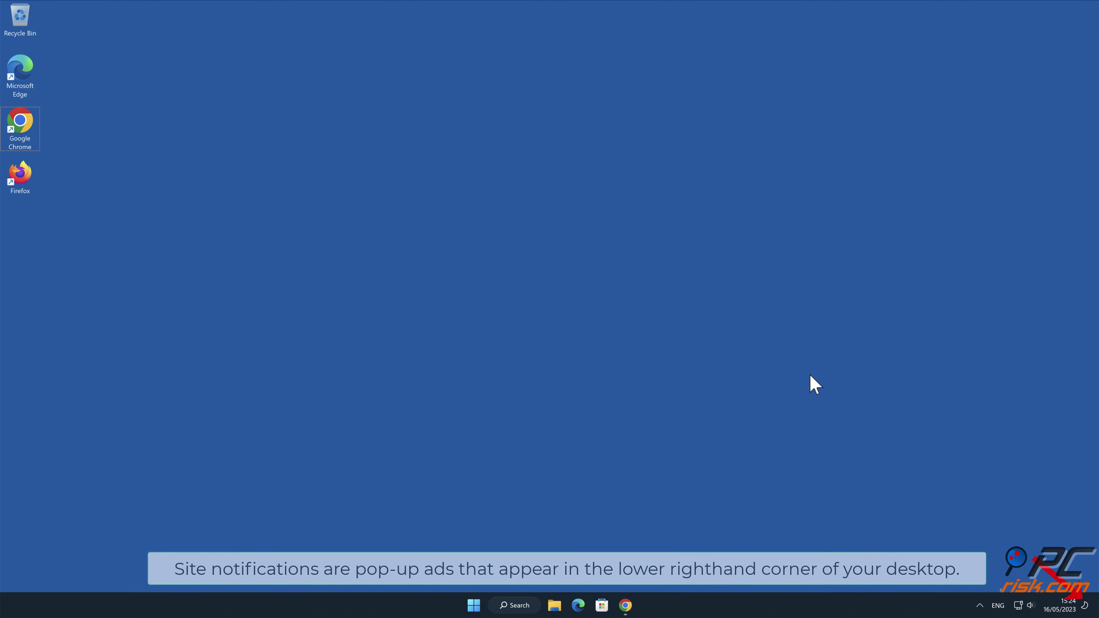
# Step: Return to the Click Allow page in Chrome and accept topdomainblog.com's notification request
pyautogui.click(625, 605)
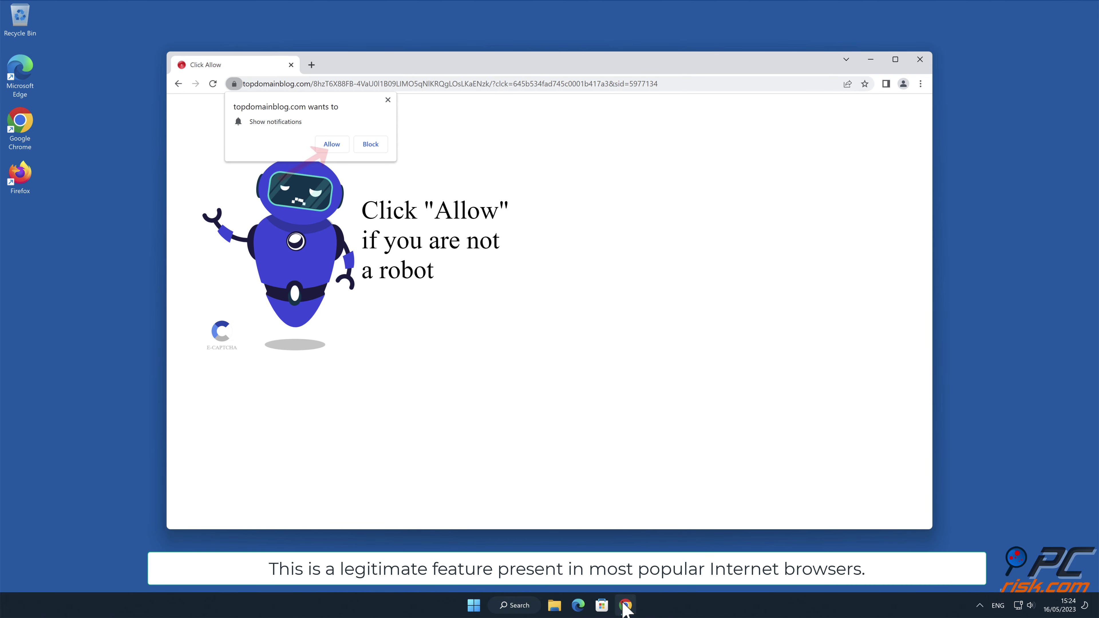
pyautogui.click(1027, 165)
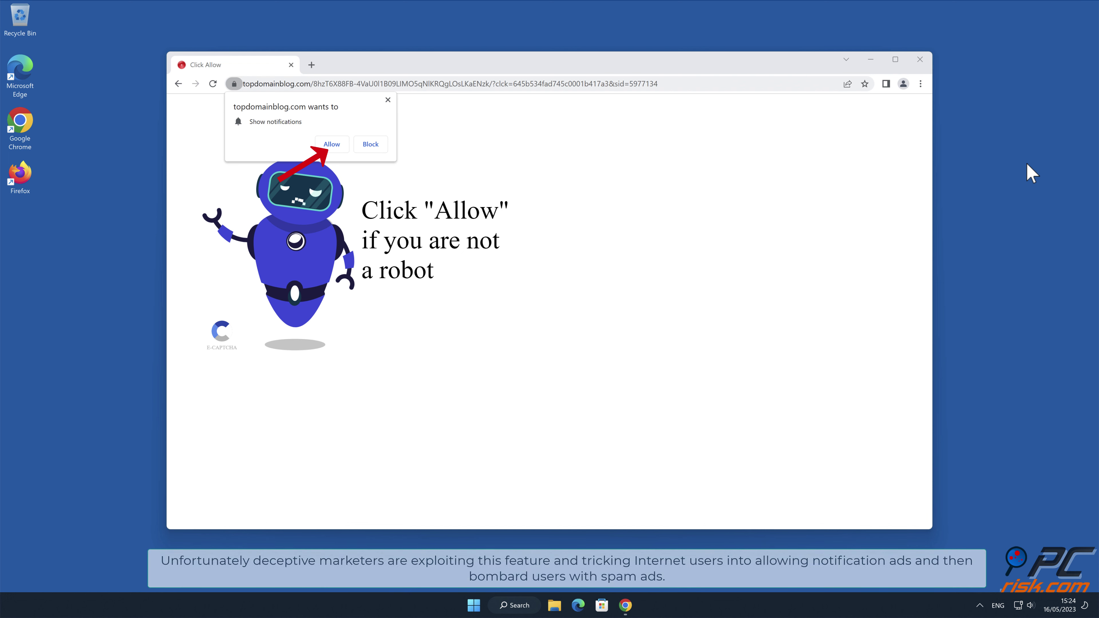
pyautogui.click(342, 149)
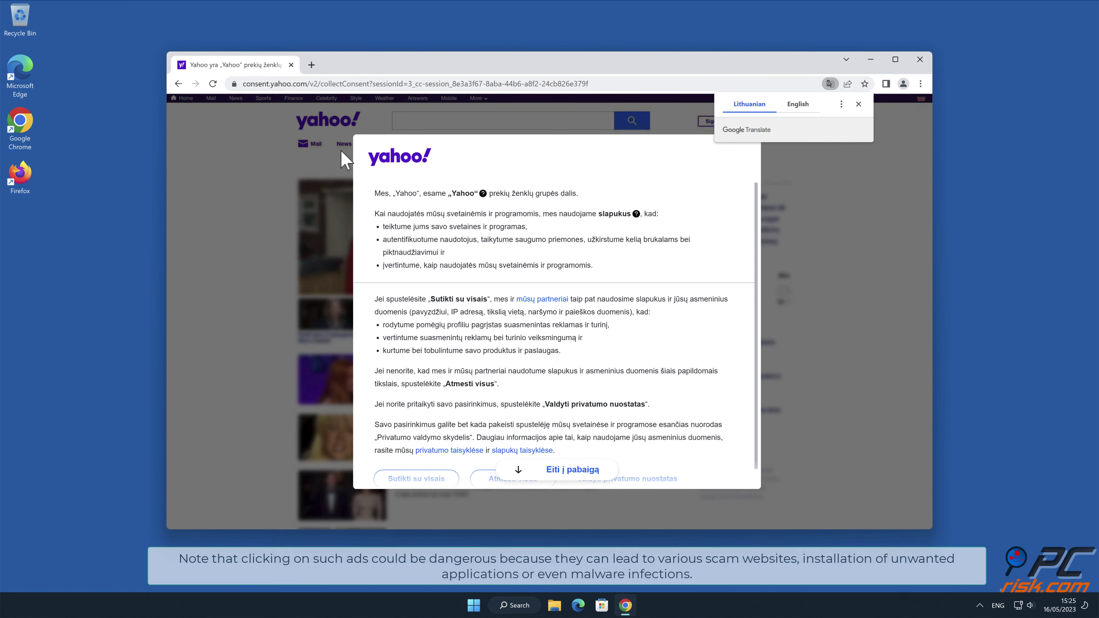
# Step: Close the Chrome window showing the Yahoo cookie-consent page
pyautogui.click(921, 60)
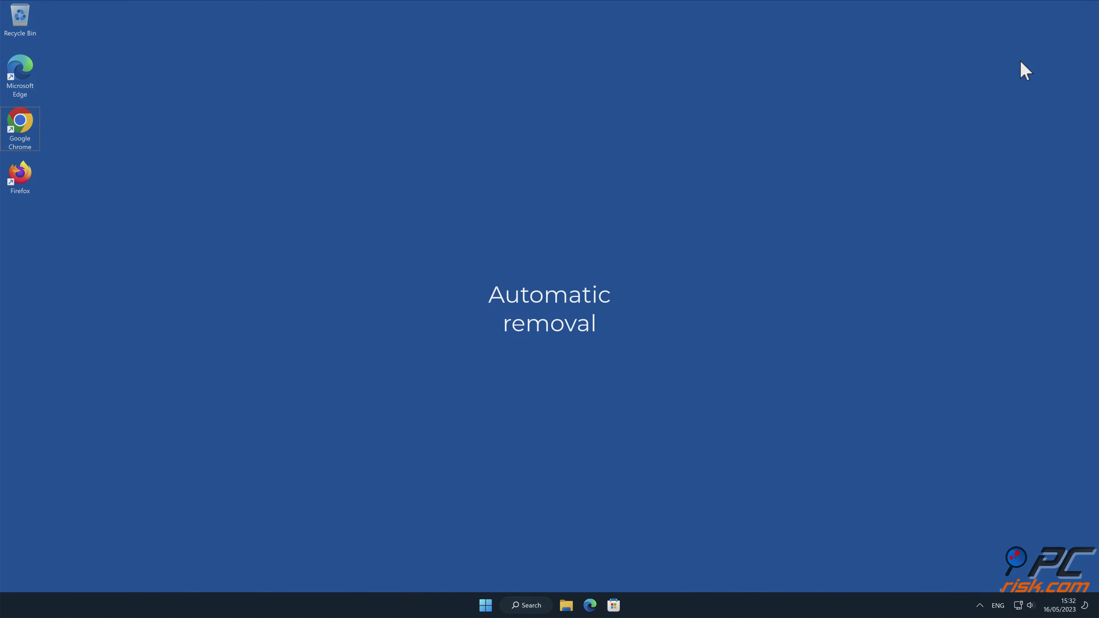
pyautogui.doubleClick(27, 120)
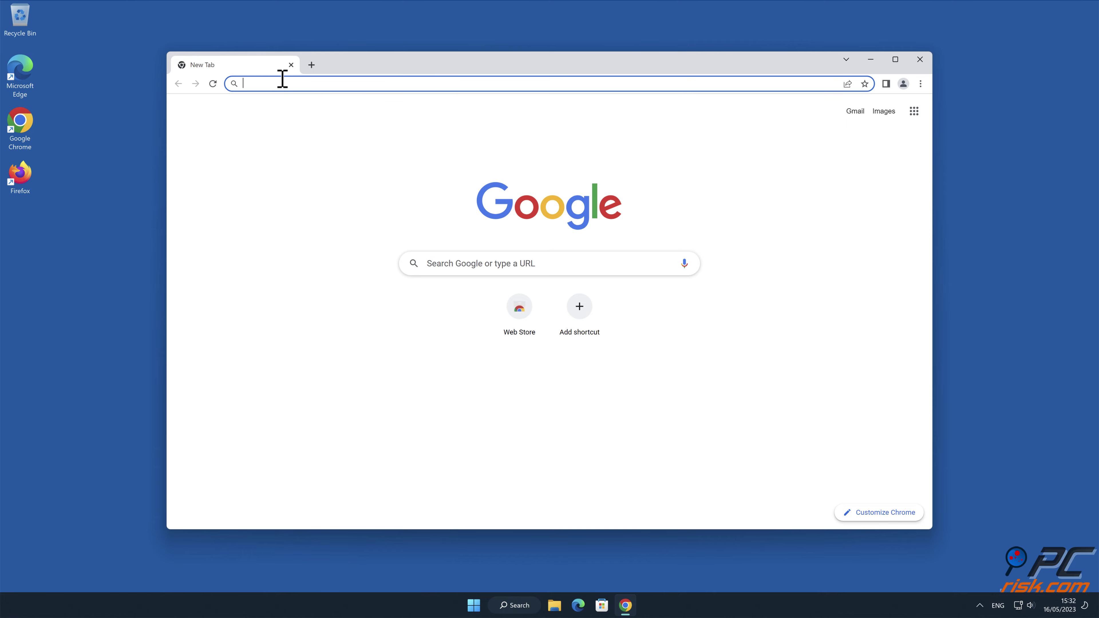
pyautogui.write('www.comboc')
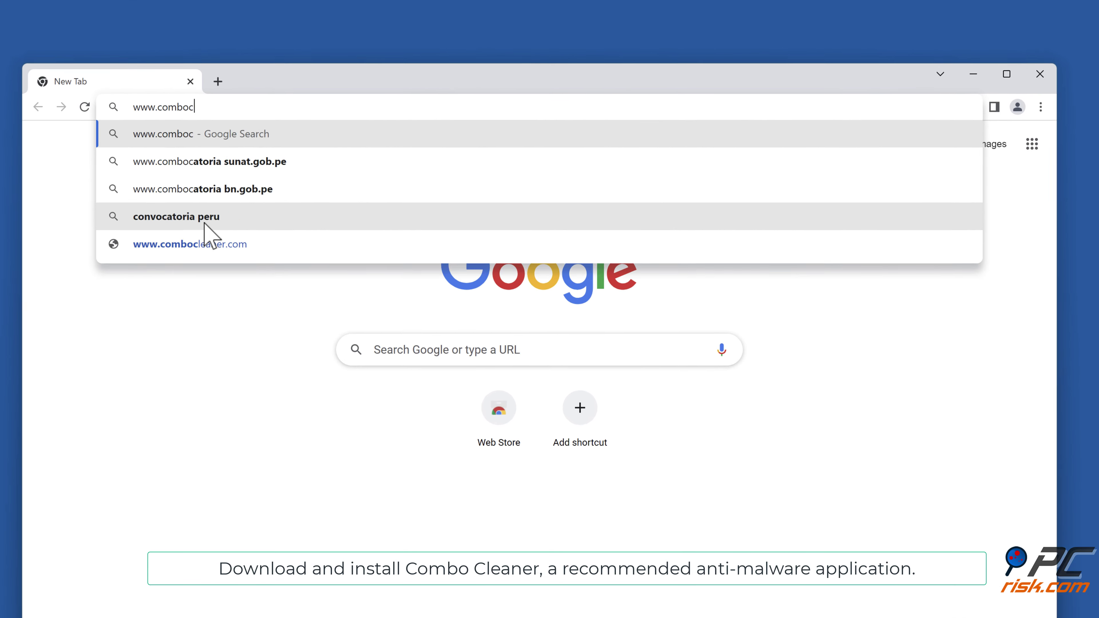
pyautogui.write('leaner.com')
pyautogui.press('Return')
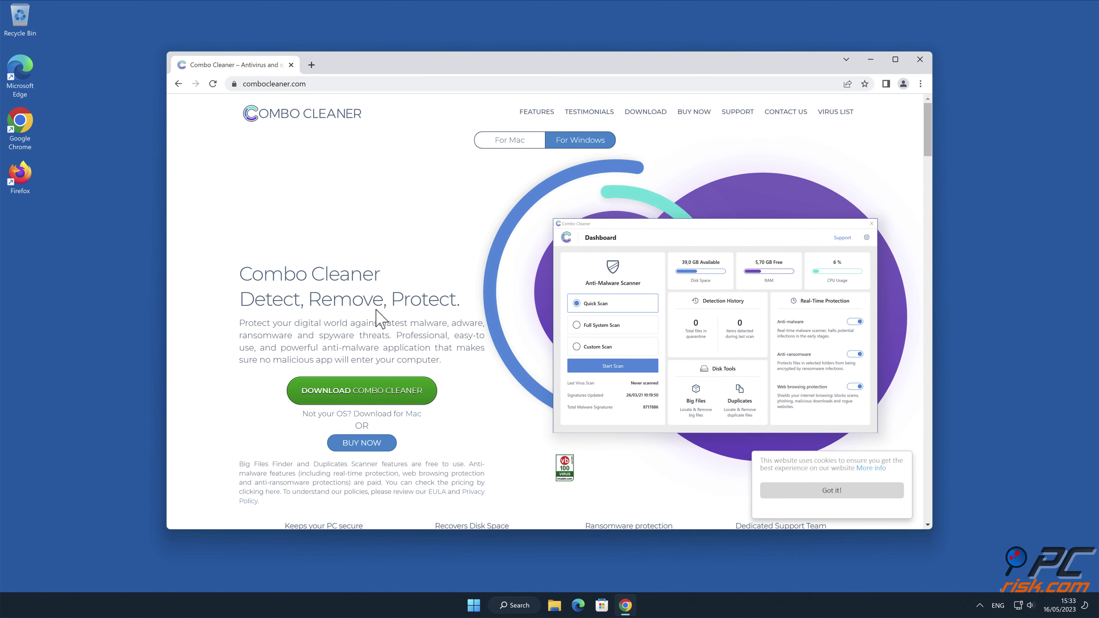
pyautogui.click(422, 402)
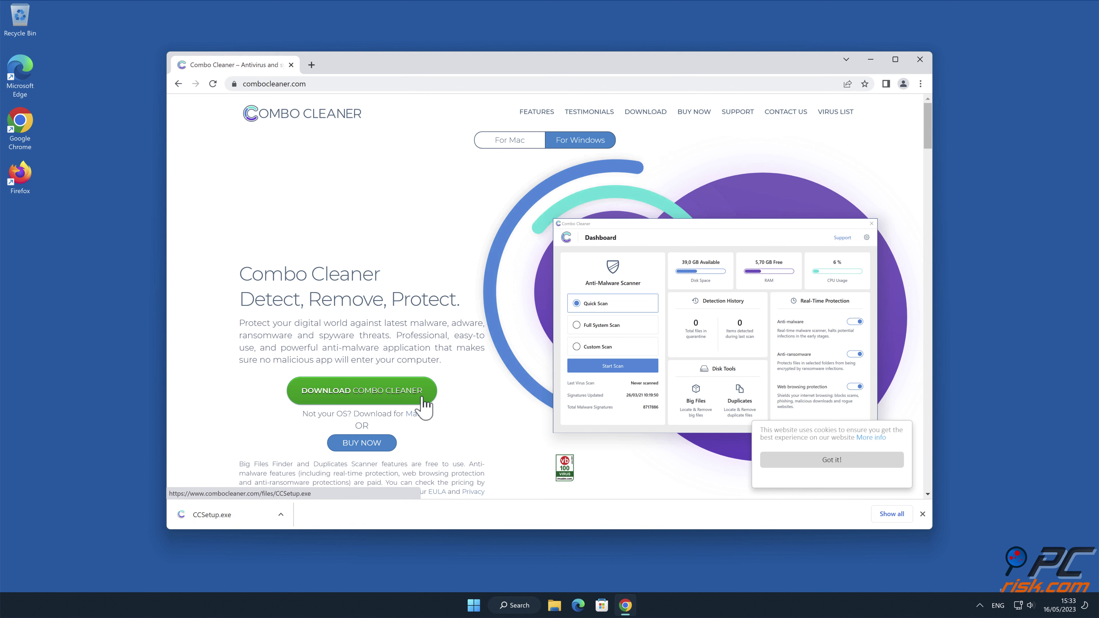
# Step: Run CCSetup.exe, allow it to make changes, and complete the Combo Cleaner installation
pyautogui.click(225, 517)
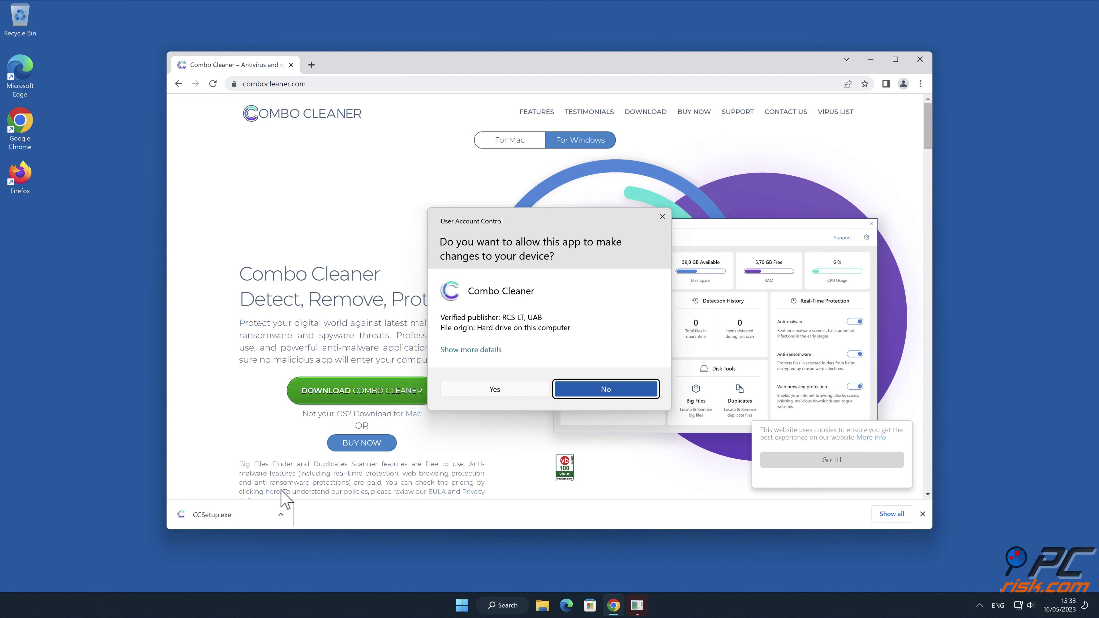
pyautogui.click(506, 392)
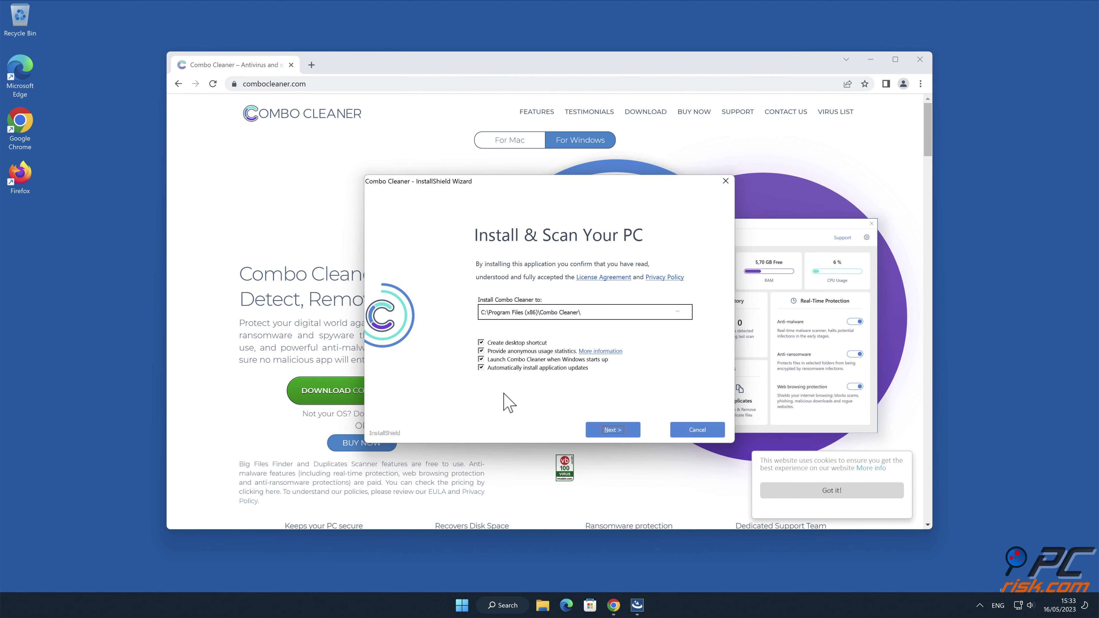
pyautogui.click(612, 429)
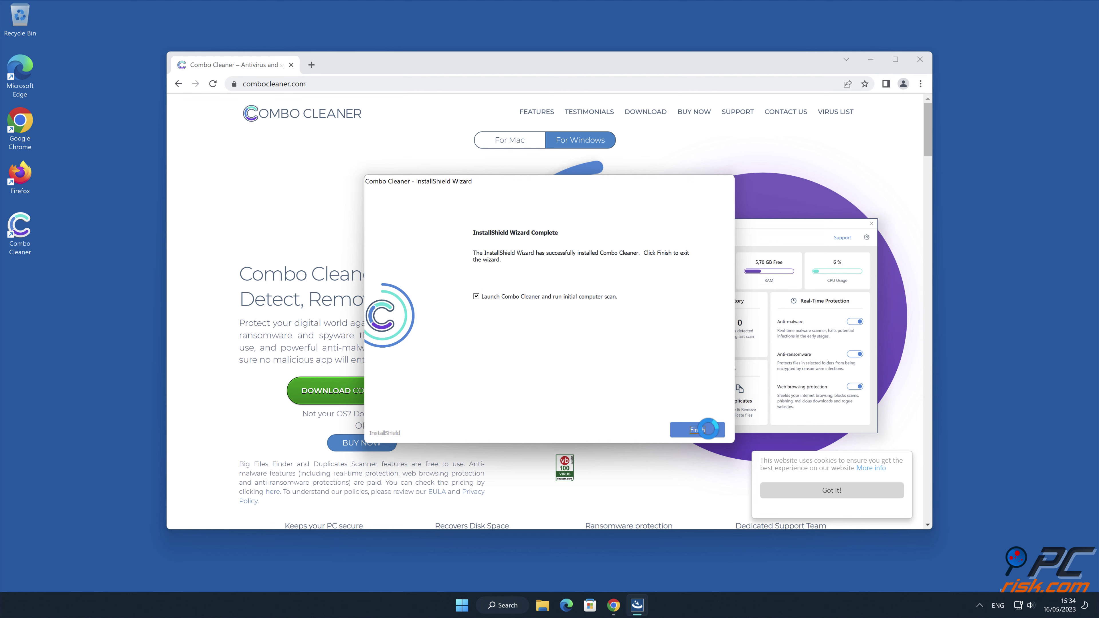
pyautogui.click(709, 430)
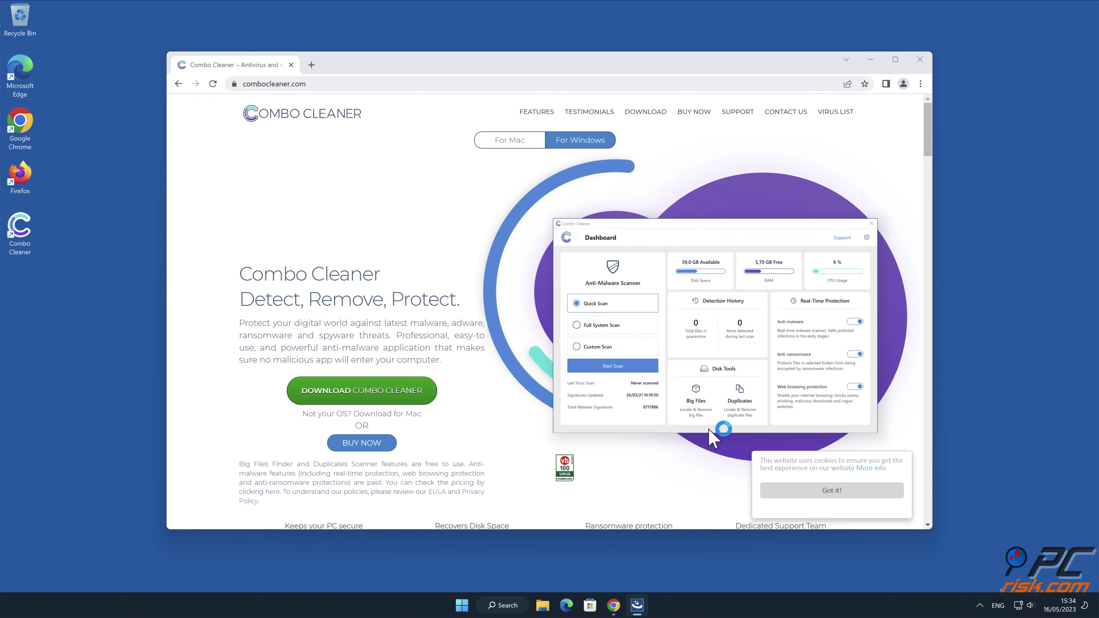
# Step: Close Chrome, activate Combo Cleaner with a licence key, and quarantine the topdomainblog.com Ads threat
pyautogui.click(919, 59)
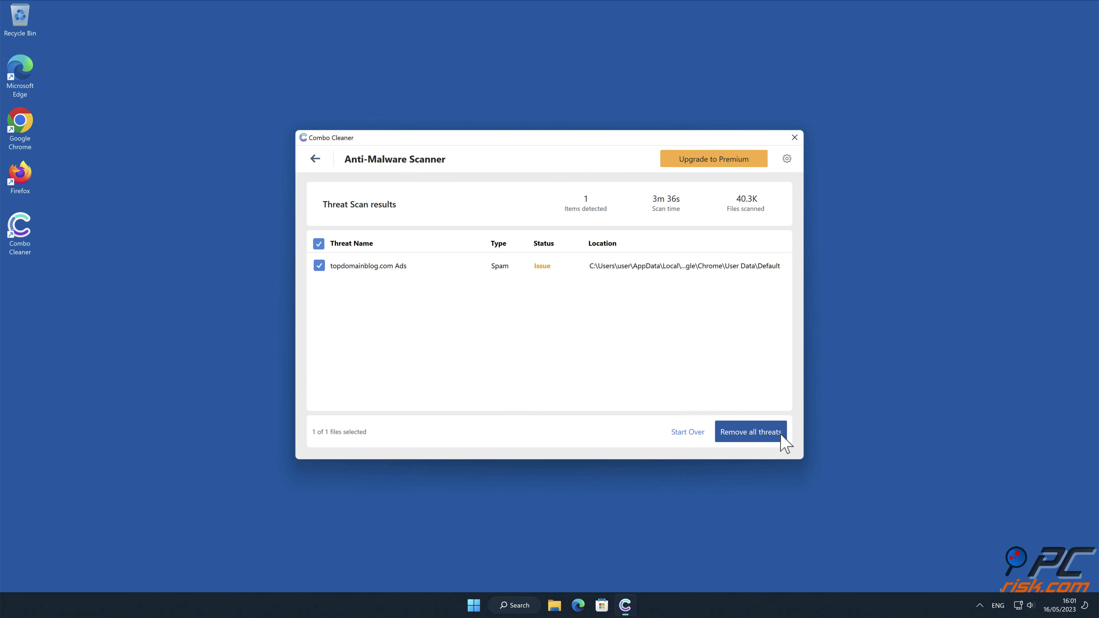
pyautogui.click(761, 432)
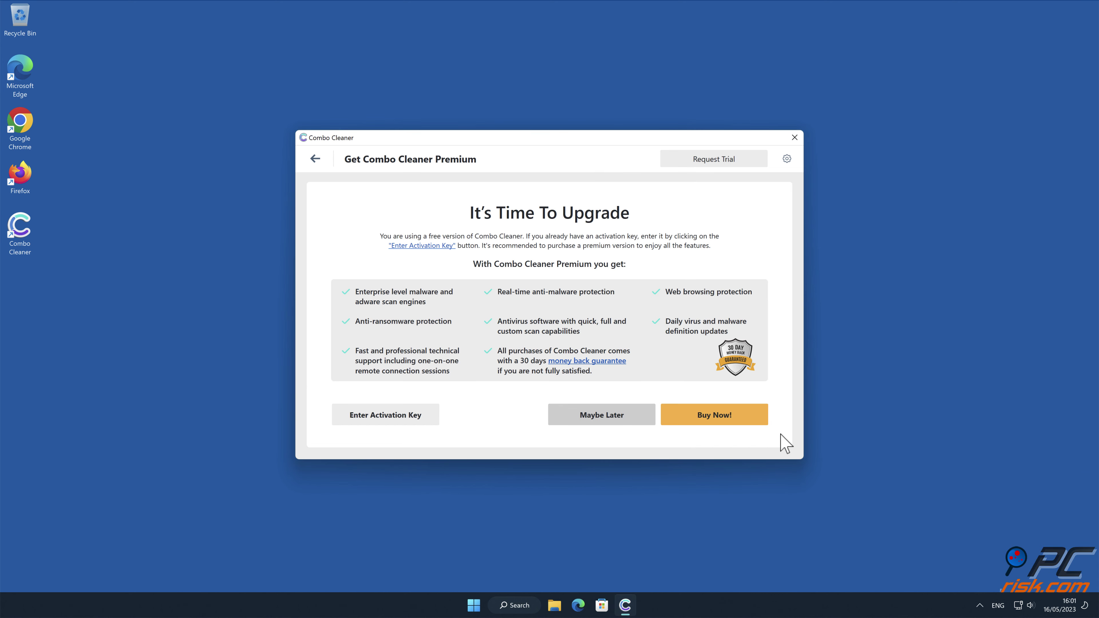
pyautogui.click(420, 419)
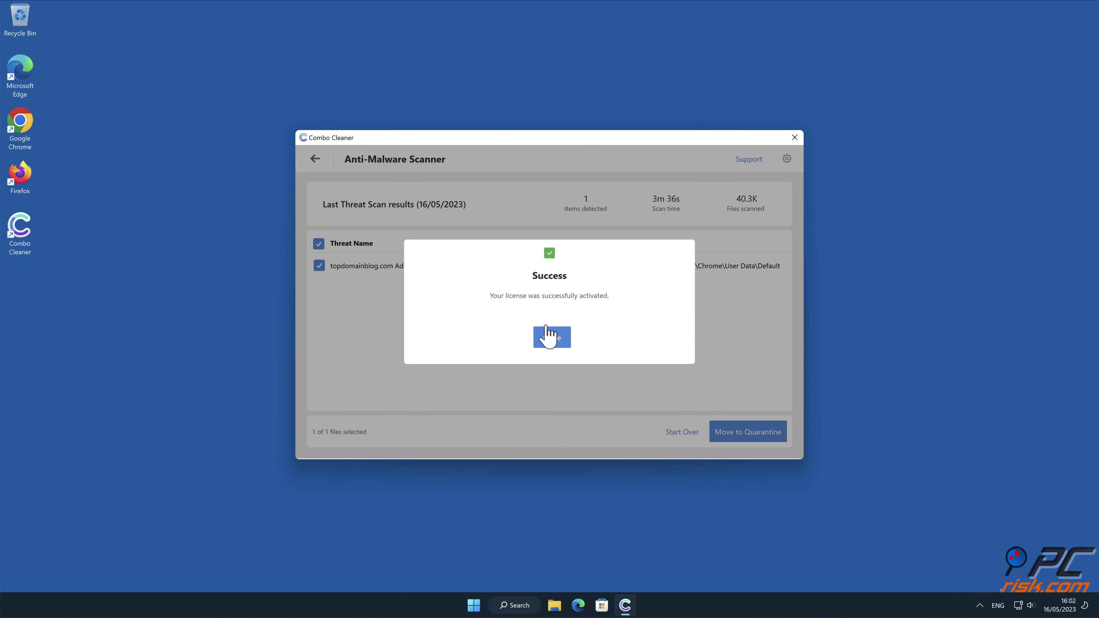
pyautogui.click(550, 337)
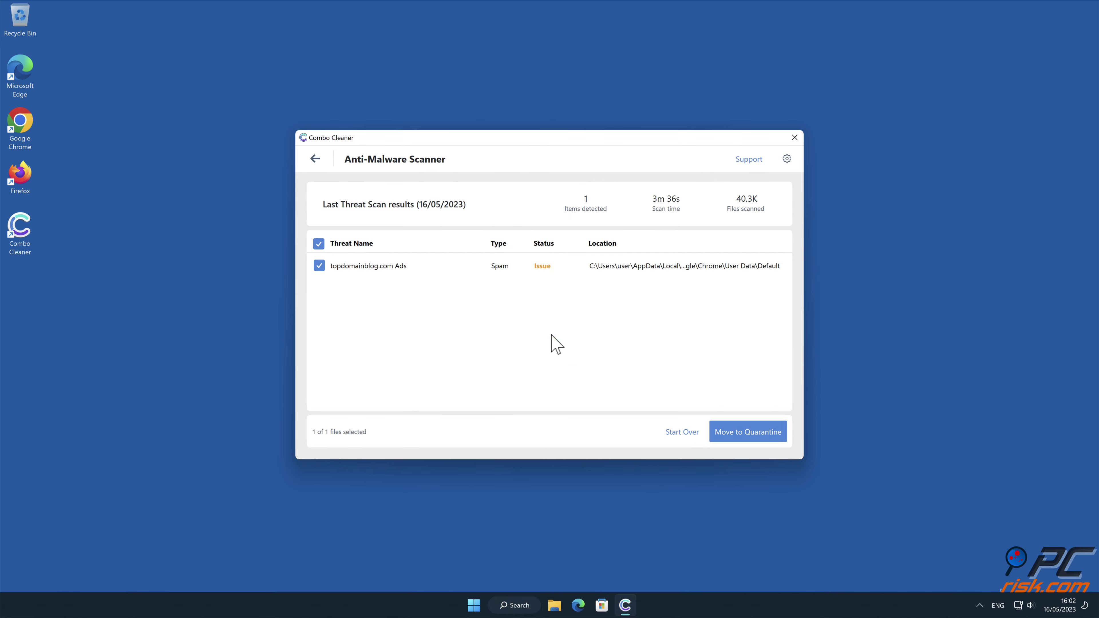
pyautogui.click(773, 432)
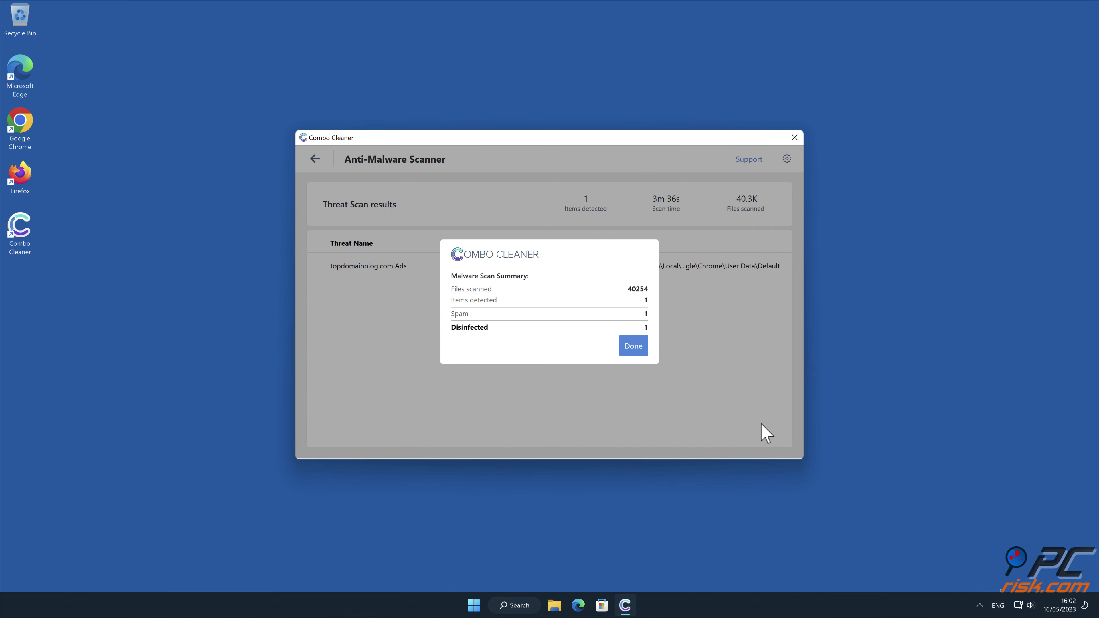
pyautogui.click(628, 345)
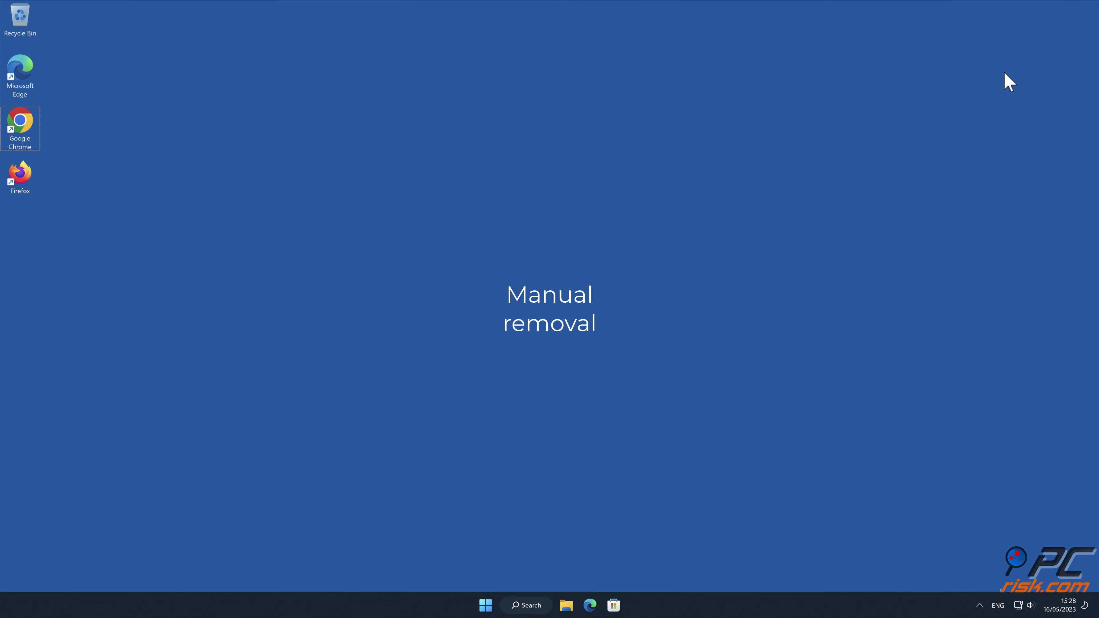
# Step: Open Chrome's notification permissions under Settings > Privacy and security > Site settings
pyautogui.doubleClick(20, 122)
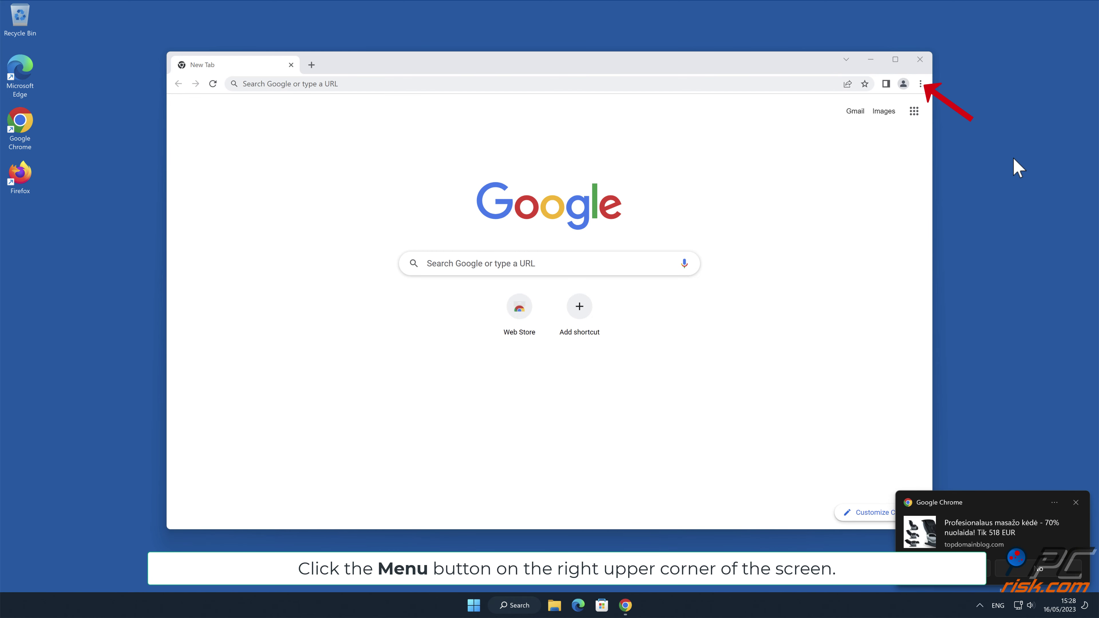
pyautogui.click(920, 84)
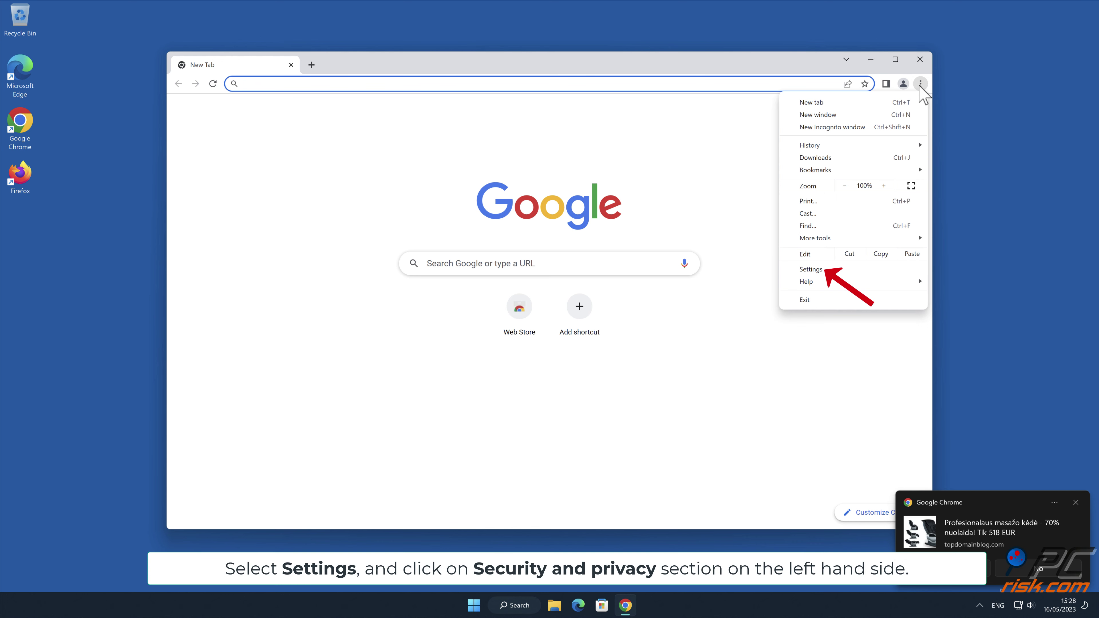
pyautogui.click(841, 269)
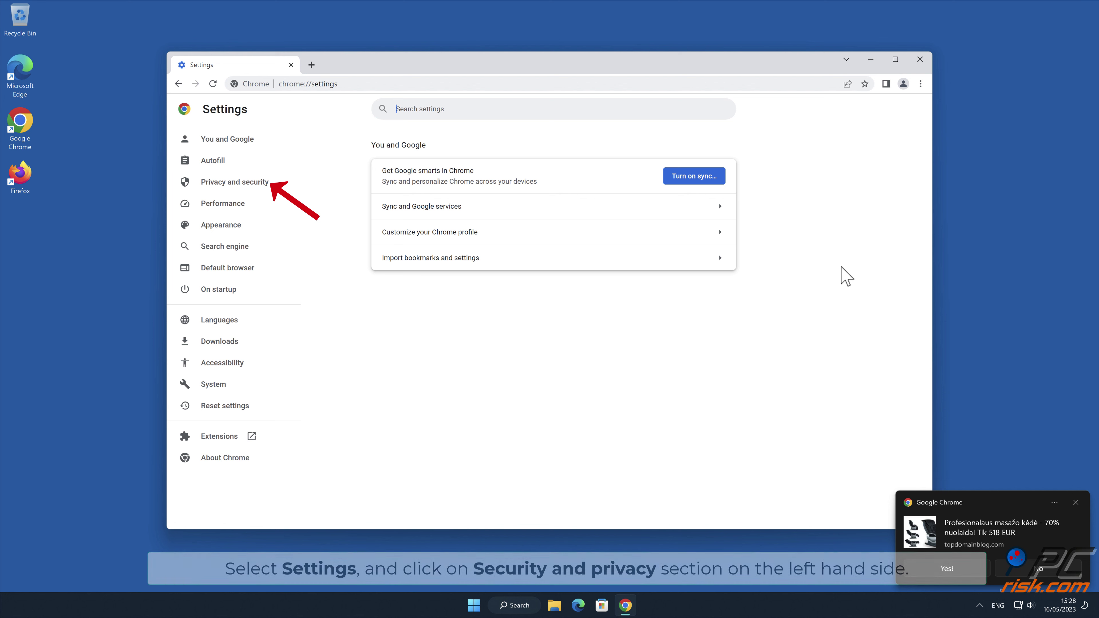
pyautogui.click(271, 196)
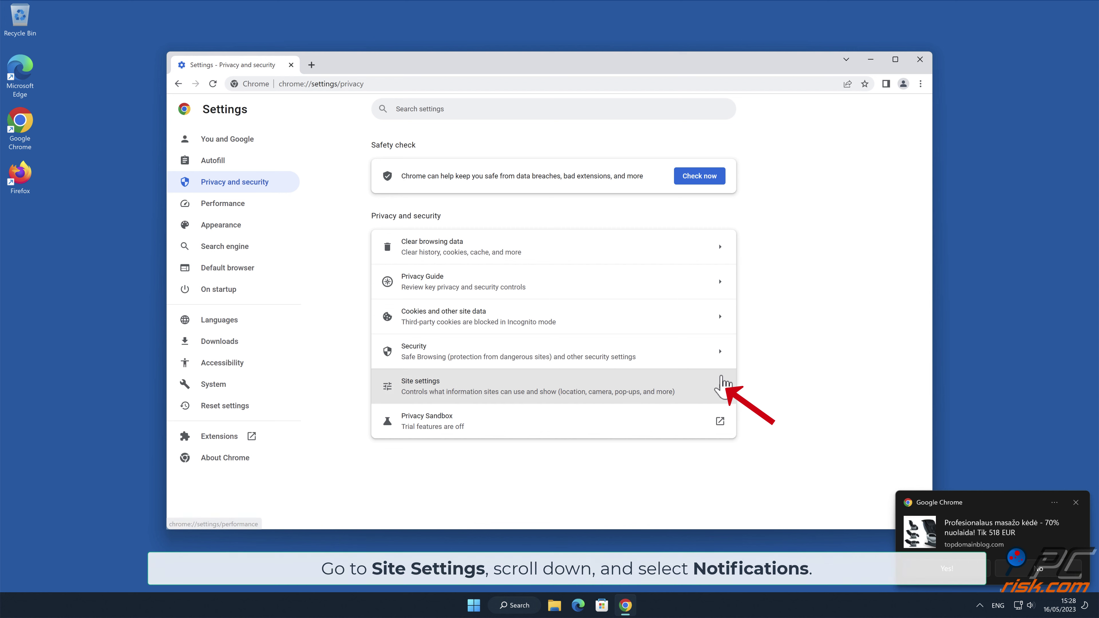
pyautogui.click(718, 387)
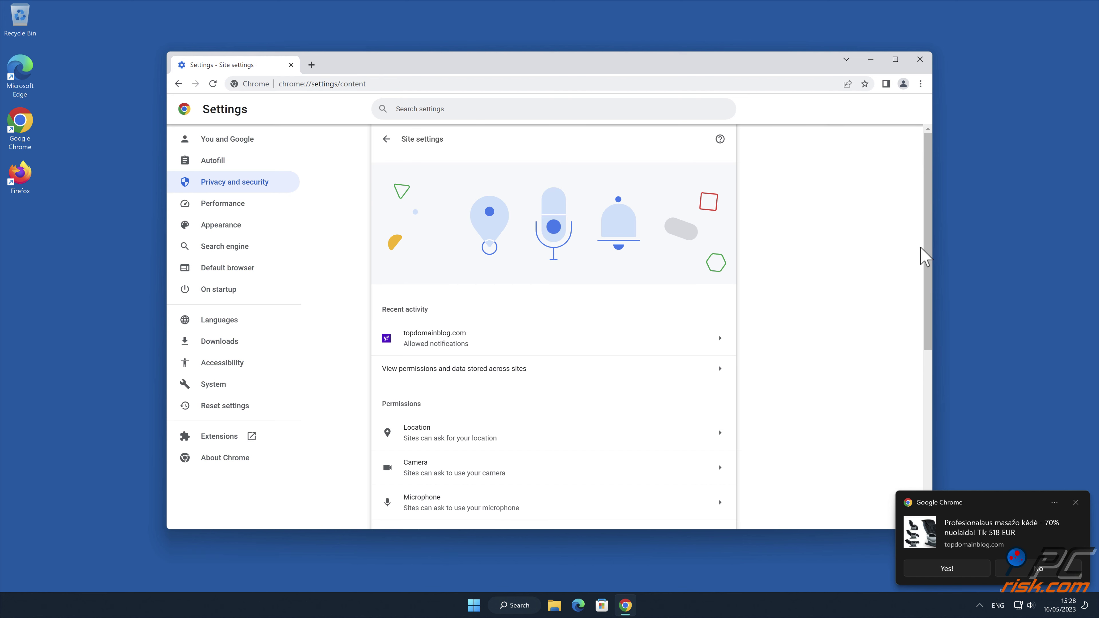
pyautogui.moveTo(927, 252); pyautogui.dragTo(930, 366)
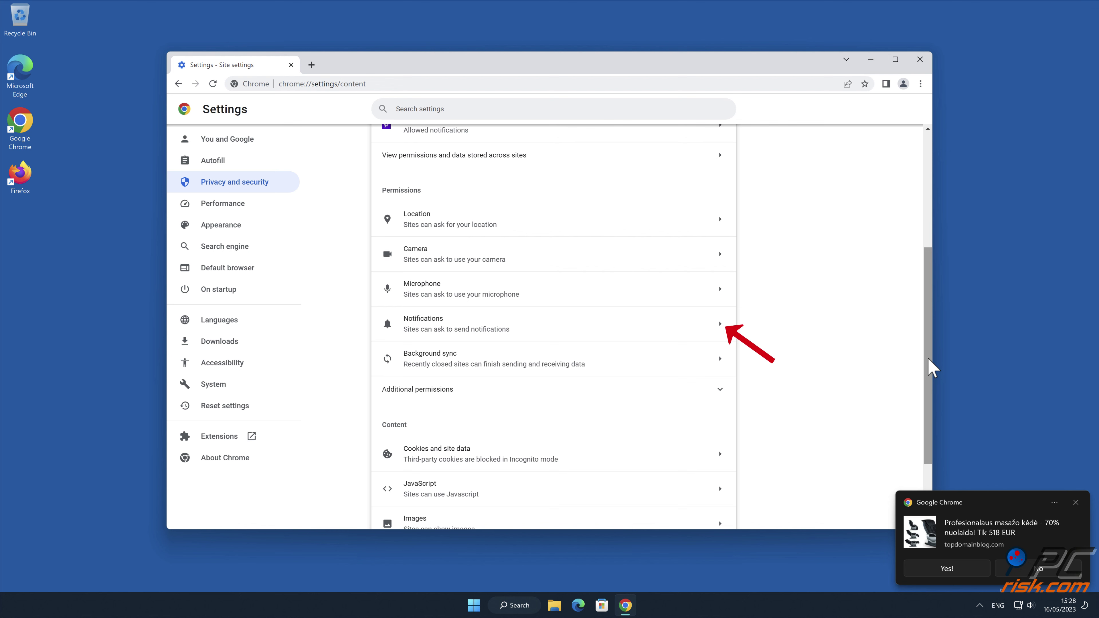
pyautogui.click(720, 327)
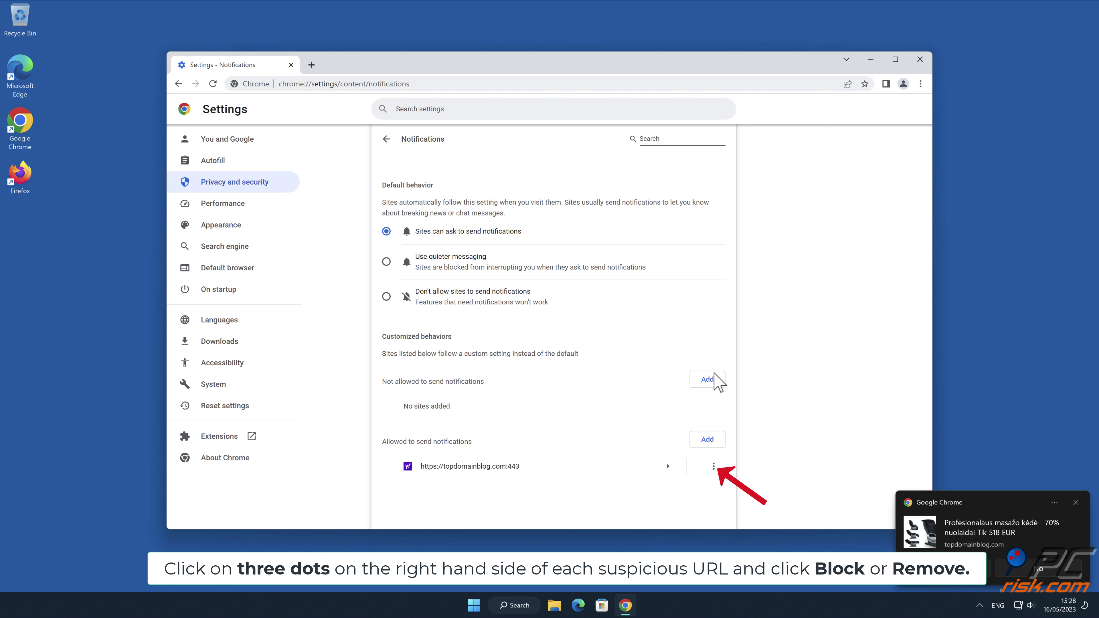
# Step: Remove topdomainblog.com from the allowed notification sites and close Chrome
pyautogui.click(714, 467)
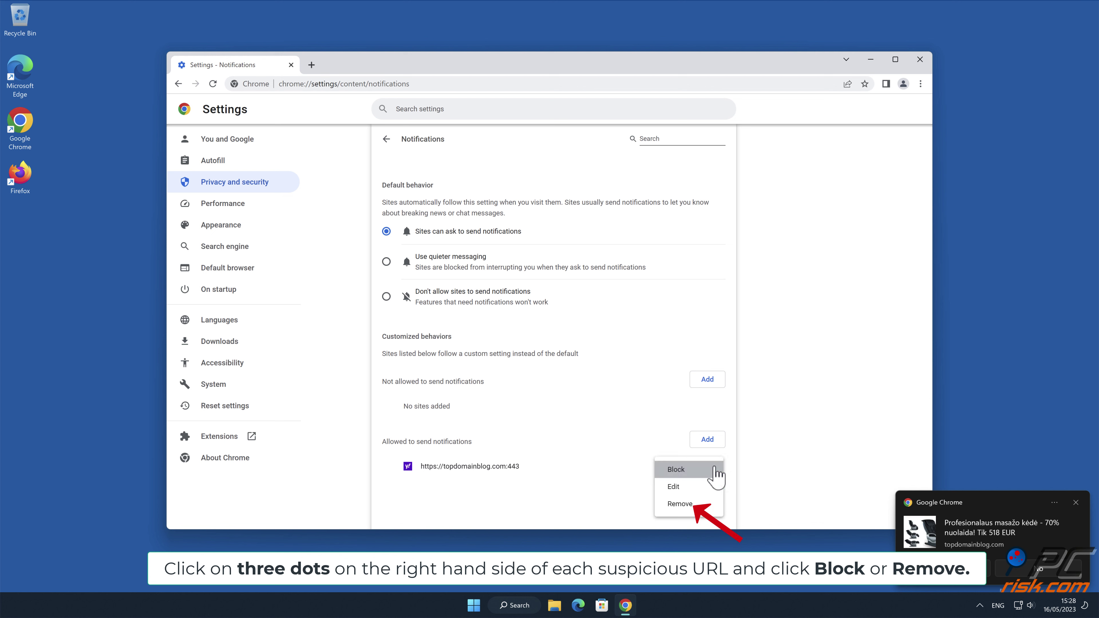
pyautogui.click(697, 503)
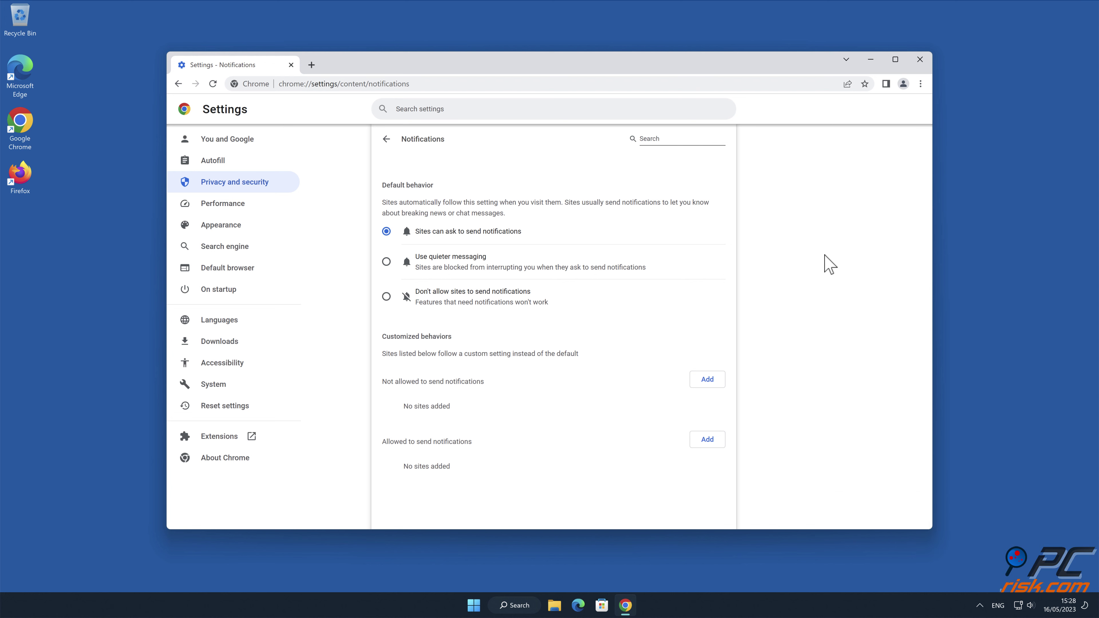
pyautogui.click(920, 61)
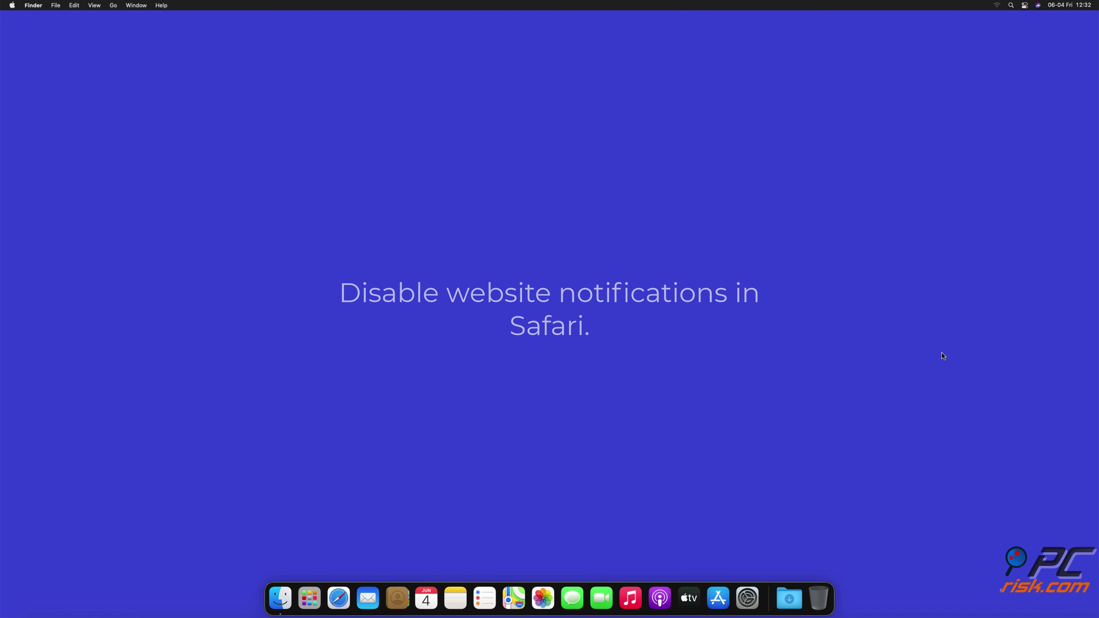
# Step: Open Safari's Preferences to the Websites > Notifications list
pyautogui.click(332, 603)
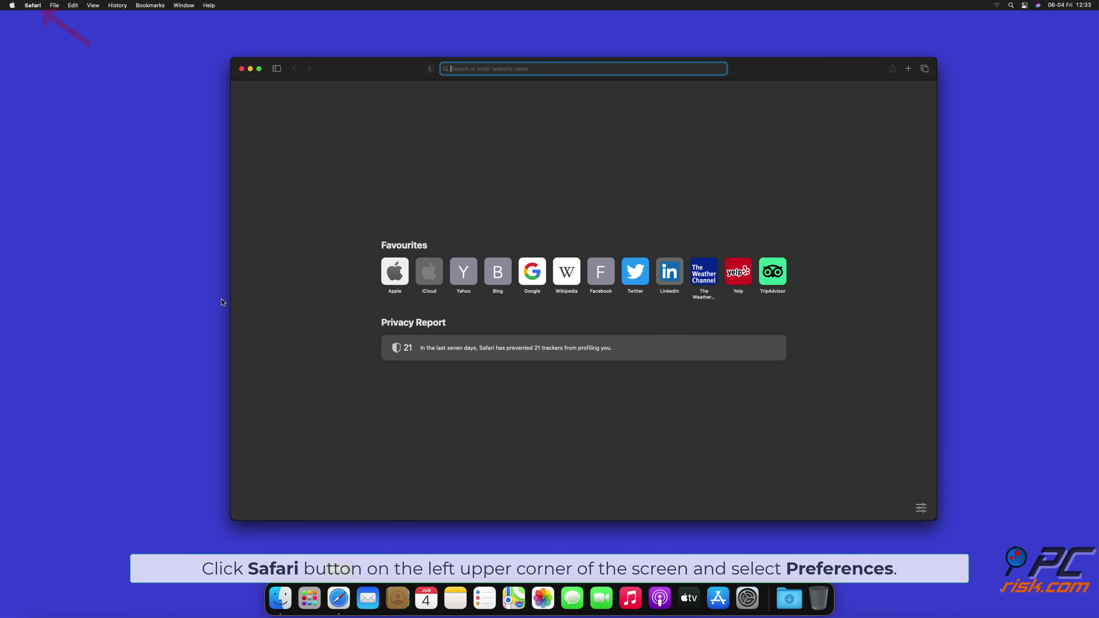
pyautogui.click(33, 5)
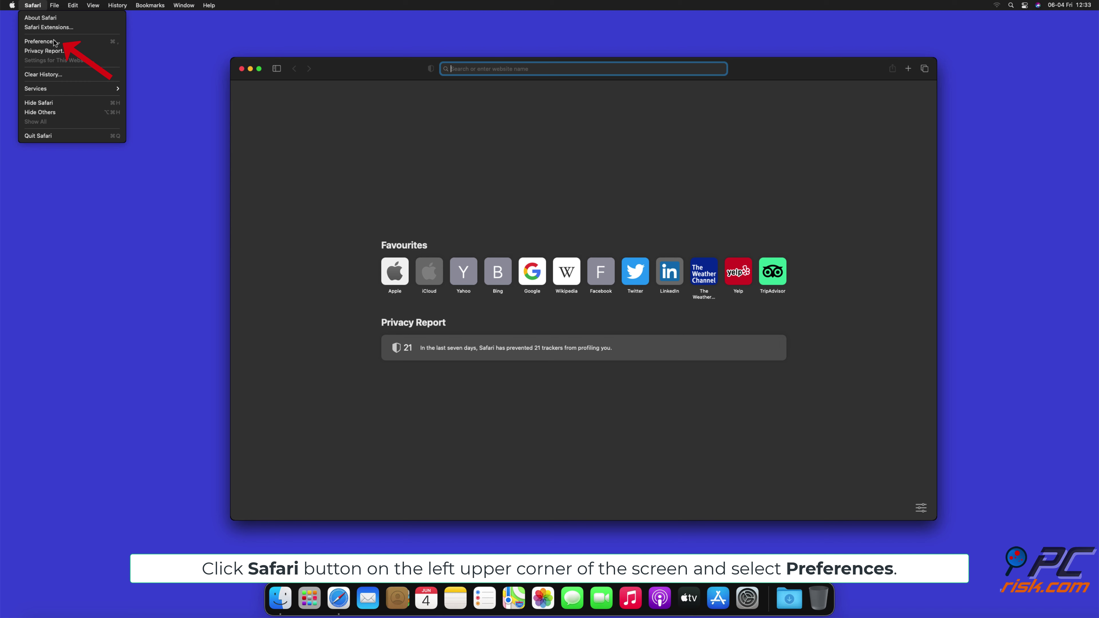
pyautogui.click(39, 41)
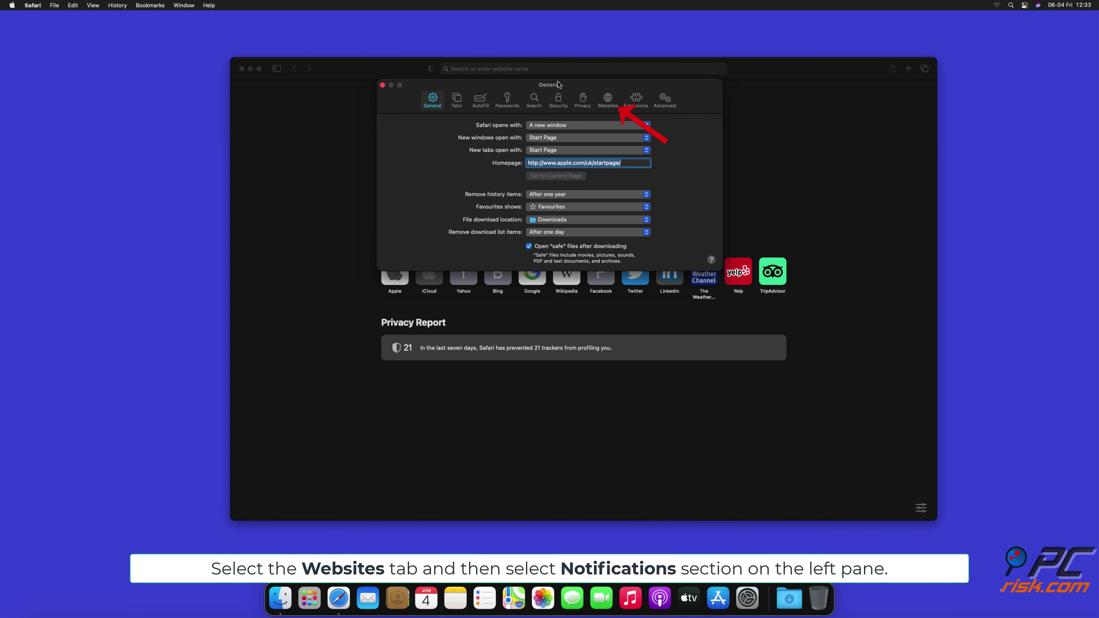
pyautogui.click(605, 101)
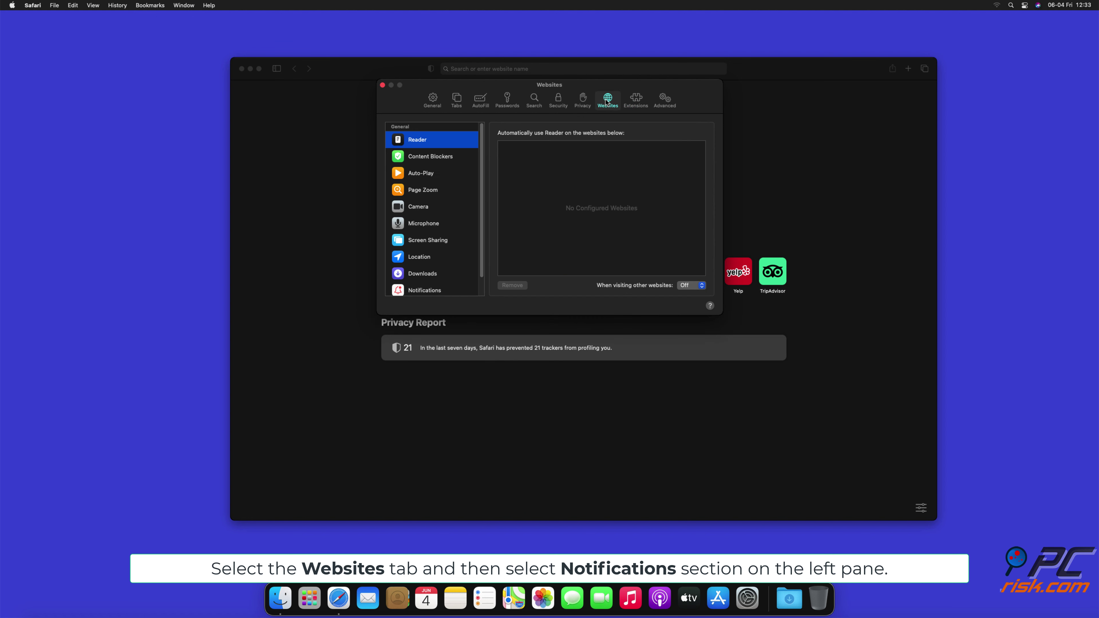
pyautogui.scroll(-1, 482, 152)
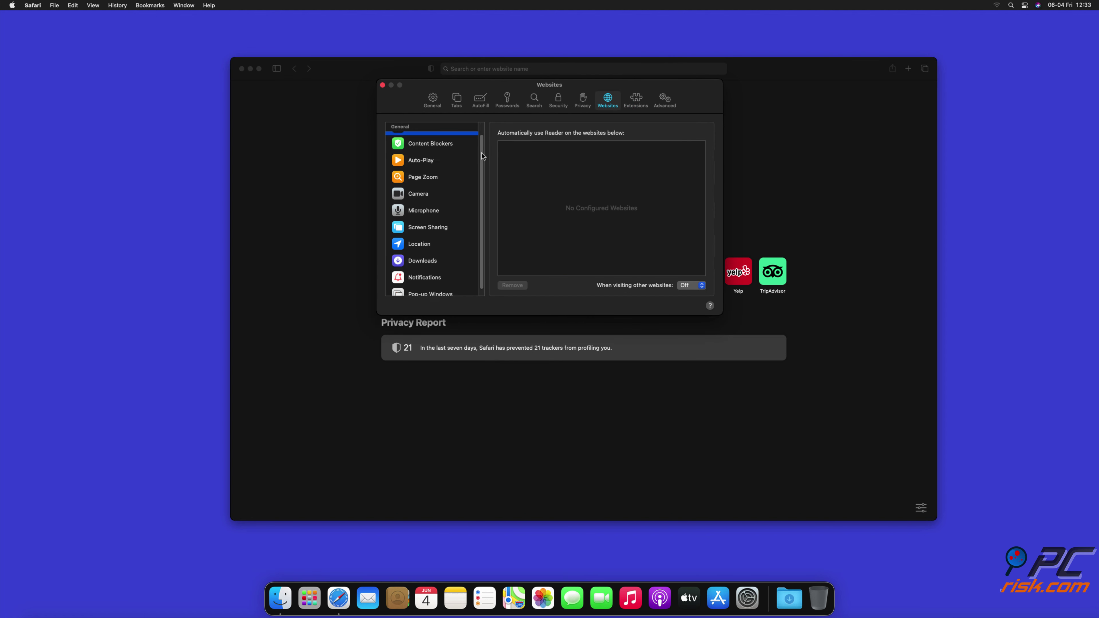
pyautogui.scroll(-1, 482, 160)
pyautogui.click(424, 271)
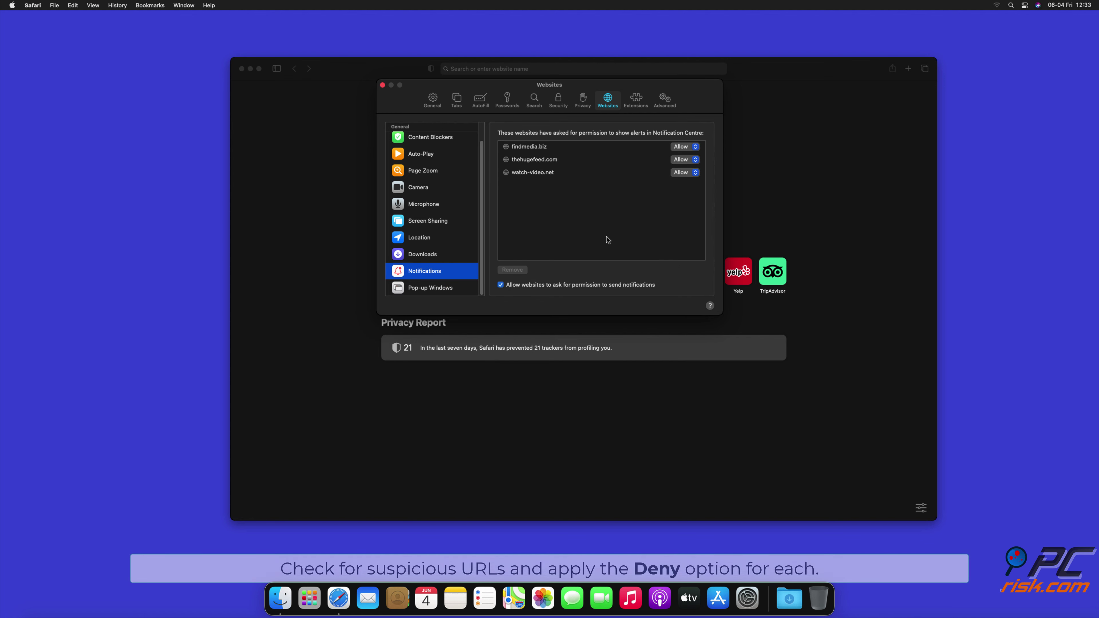
# Step: Set findmedia.biz, thehugefeed.com and watch-video.net notification permissions to Deny
pyautogui.click(694, 147)
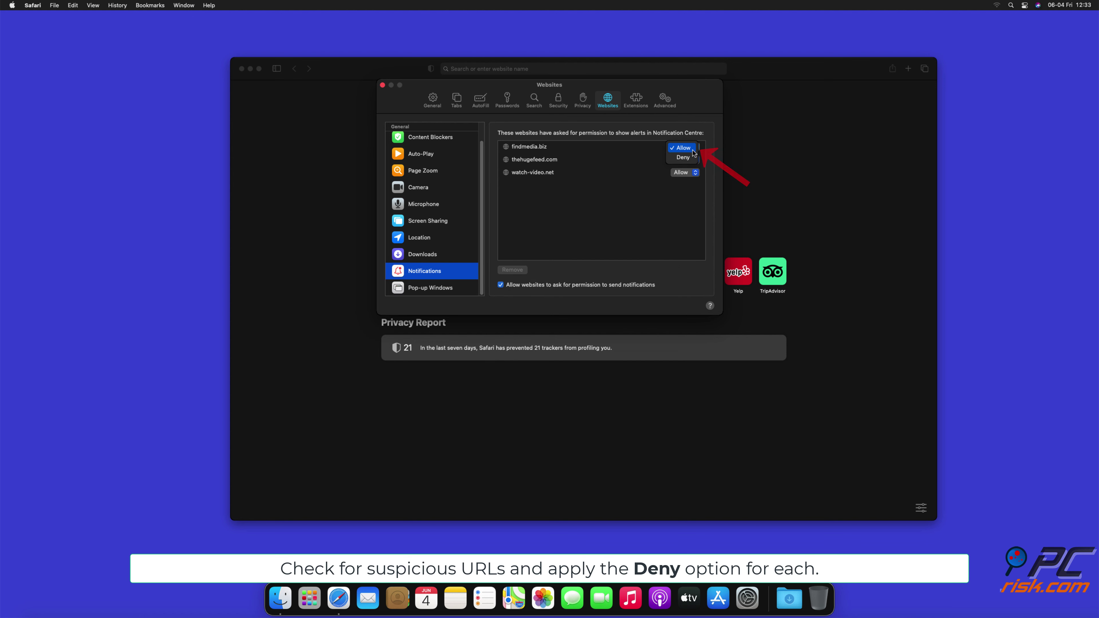
pyautogui.click(684, 158)
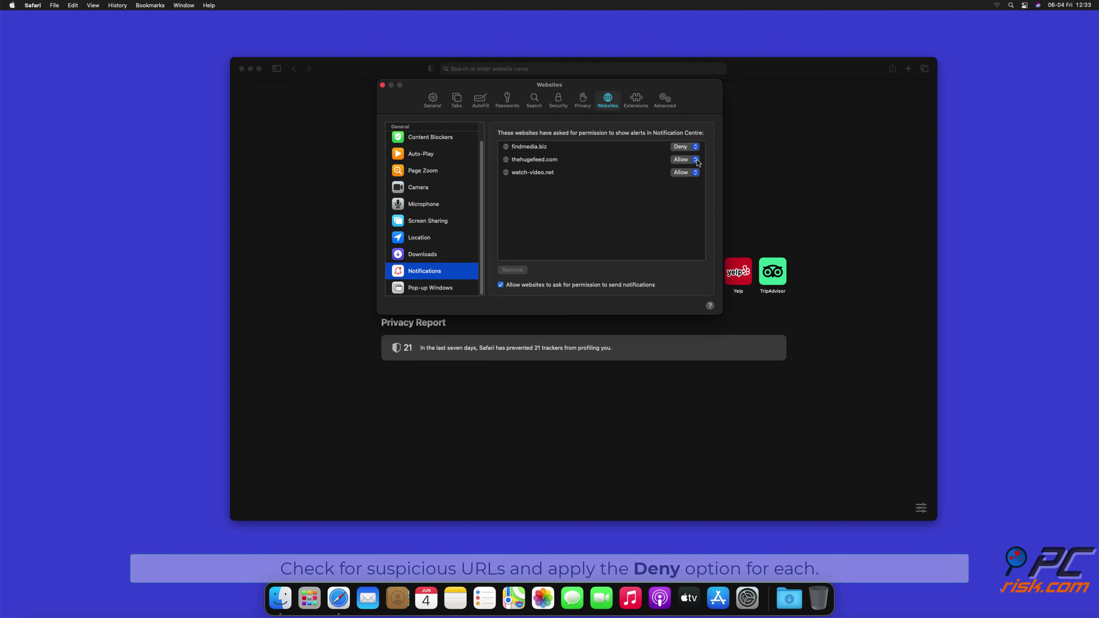
pyautogui.click(690, 160)
pyautogui.click(688, 171)
pyautogui.click(696, 173)
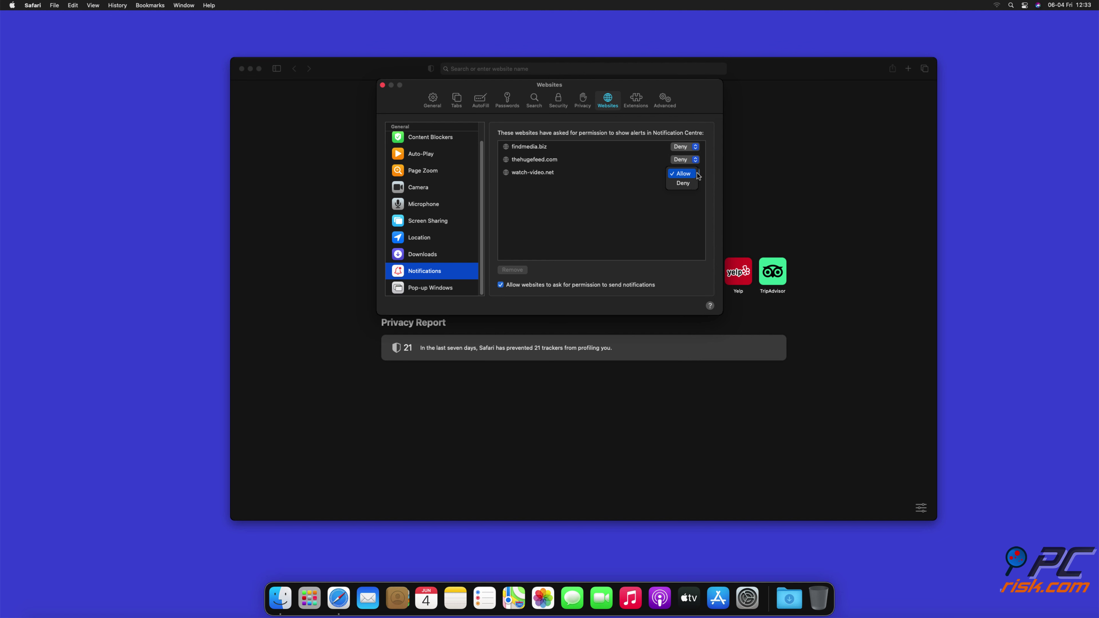
pyautogui.click(683, 184)
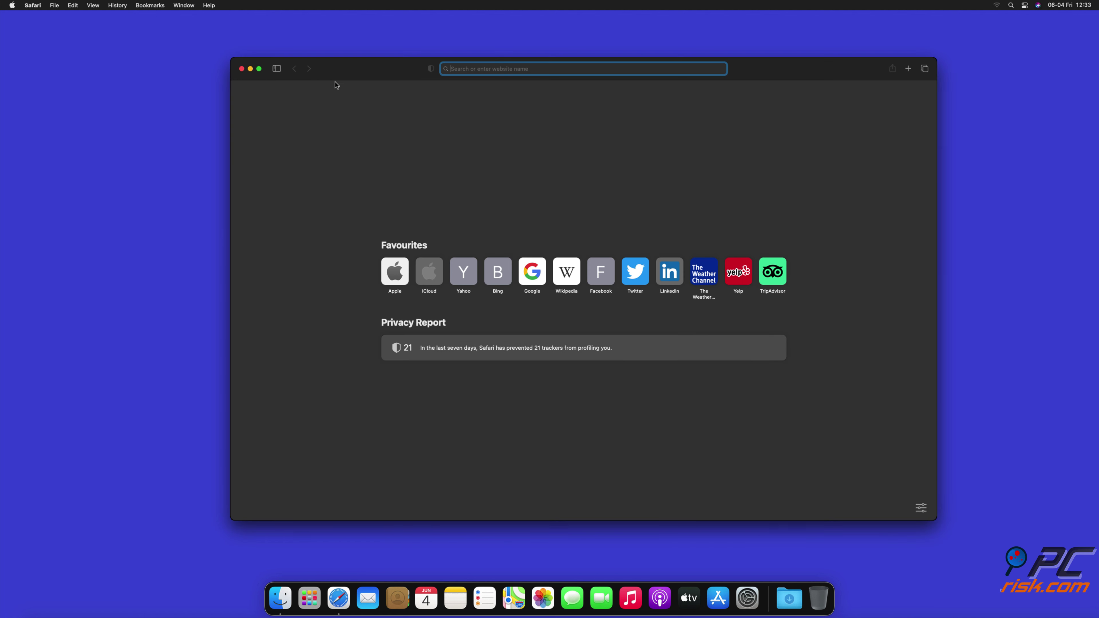
# Step: Close Safari, launch Microsoft Edge, and open Settings from its three-dots menu
pyautogui.click(242, 69)
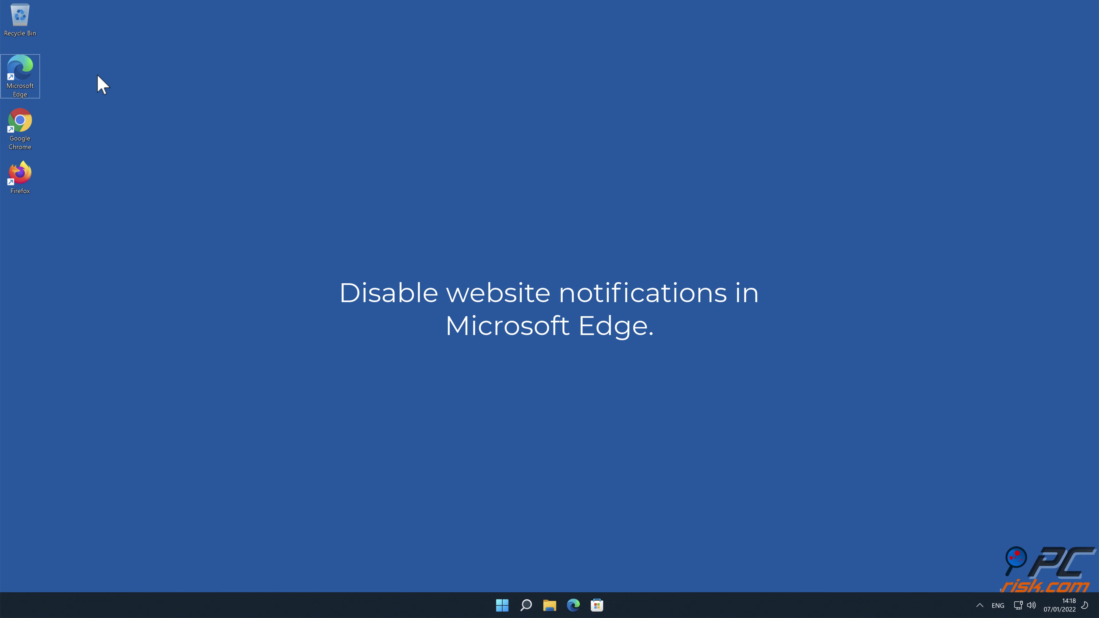
pyautogui.doubleClick(25, 76)
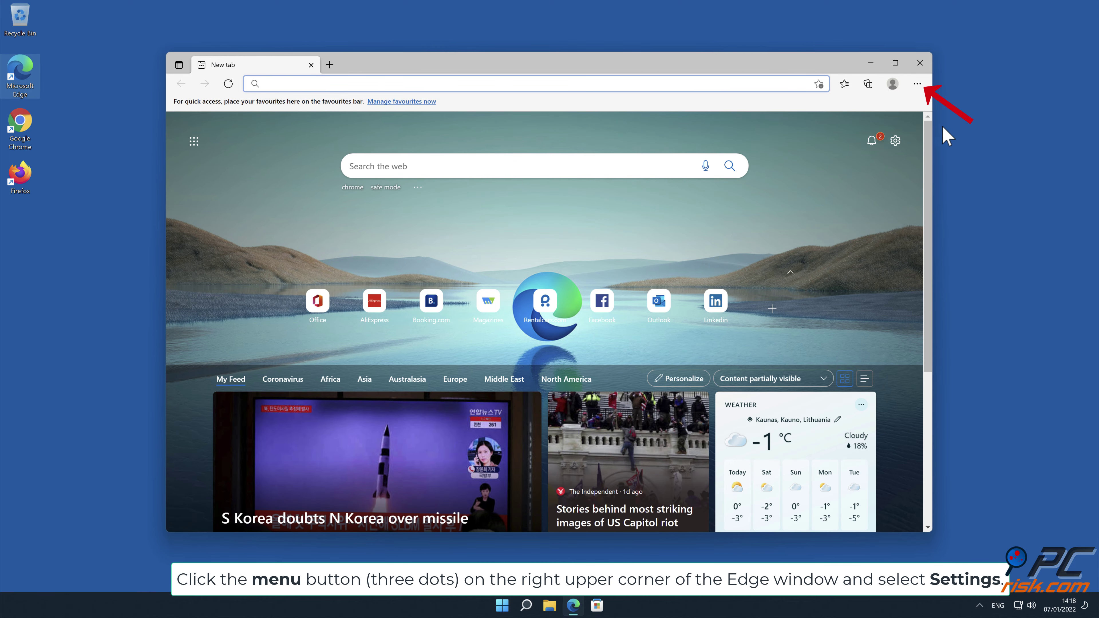
pyautogui.click(917, 83)
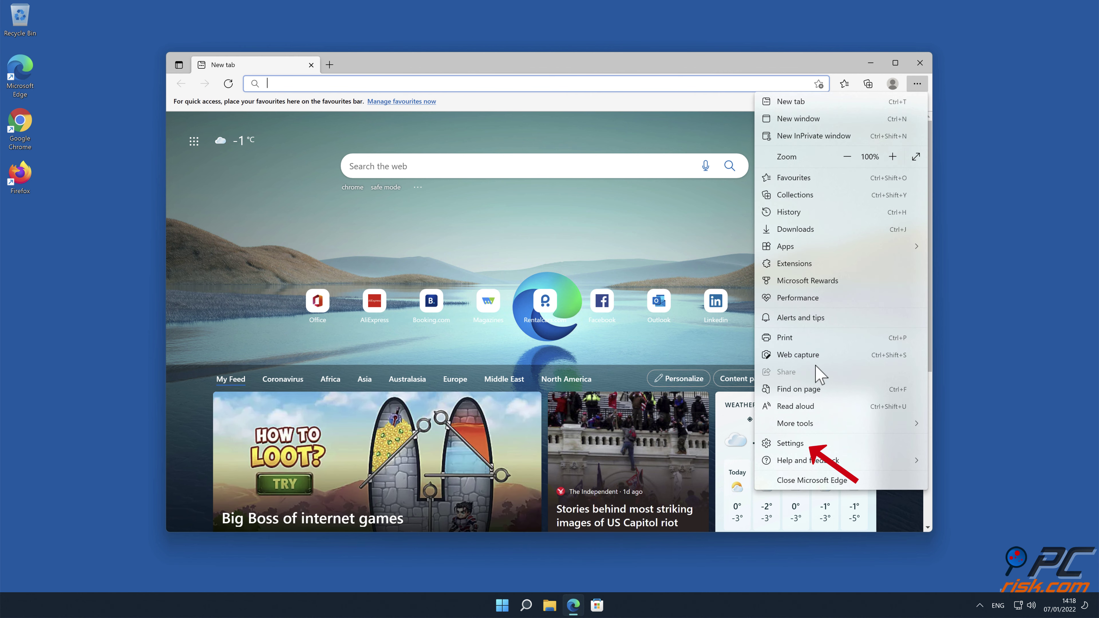
pyautogui.click(821, 443)
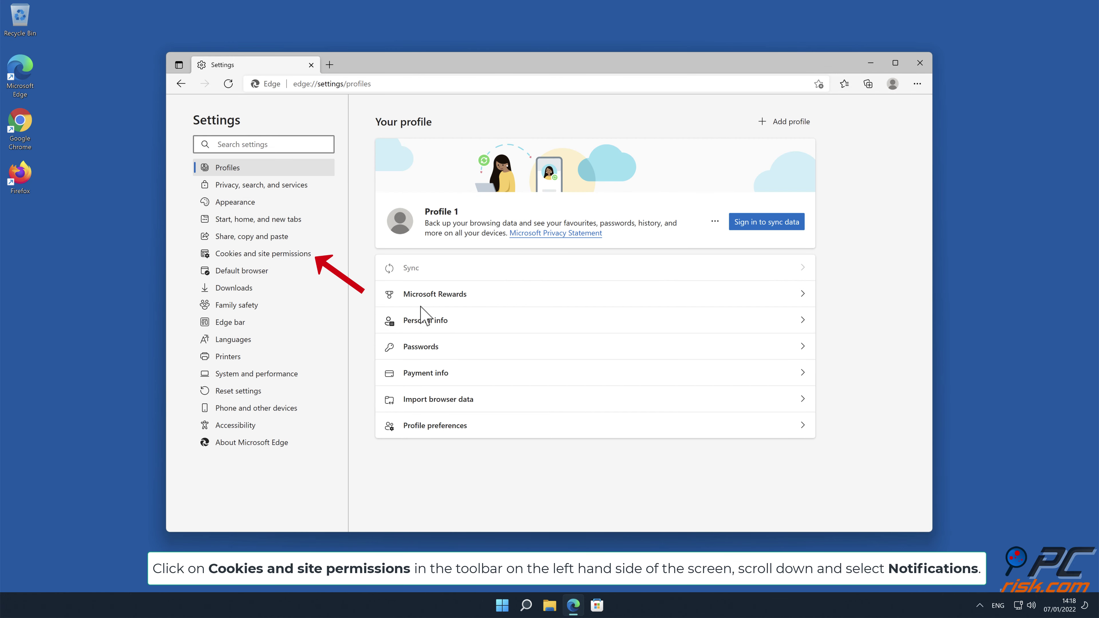
# Step: Open Cookies and site permissions and go to Notifications under All permissions
pyautogui.click(303, 255)
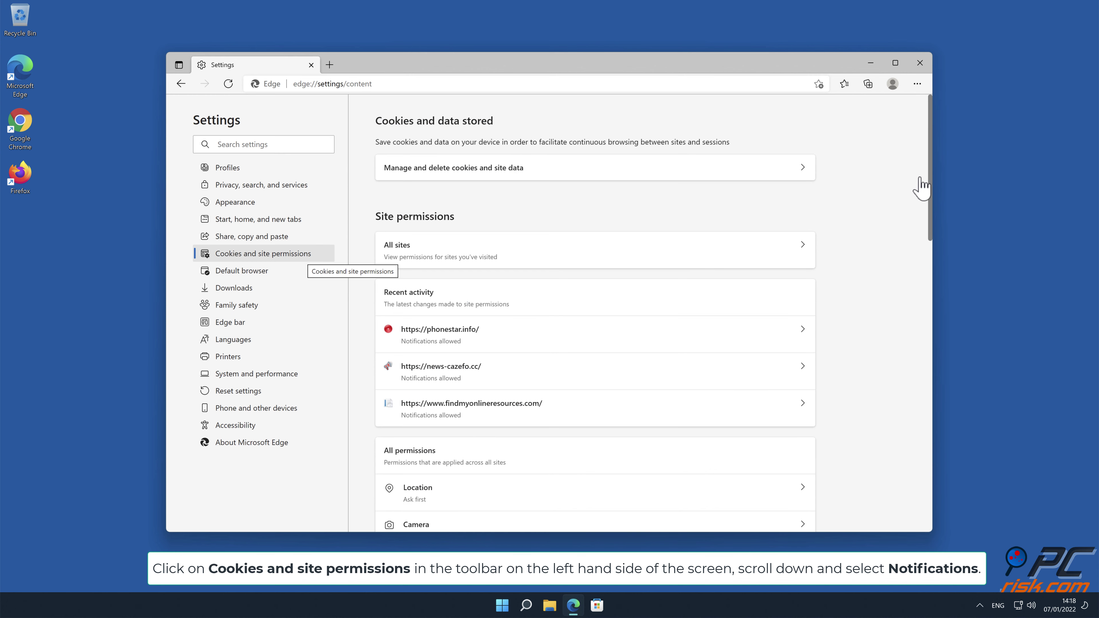
pyautogui.moveTo(931, 184); pyautogui.dragTo(936, 294)
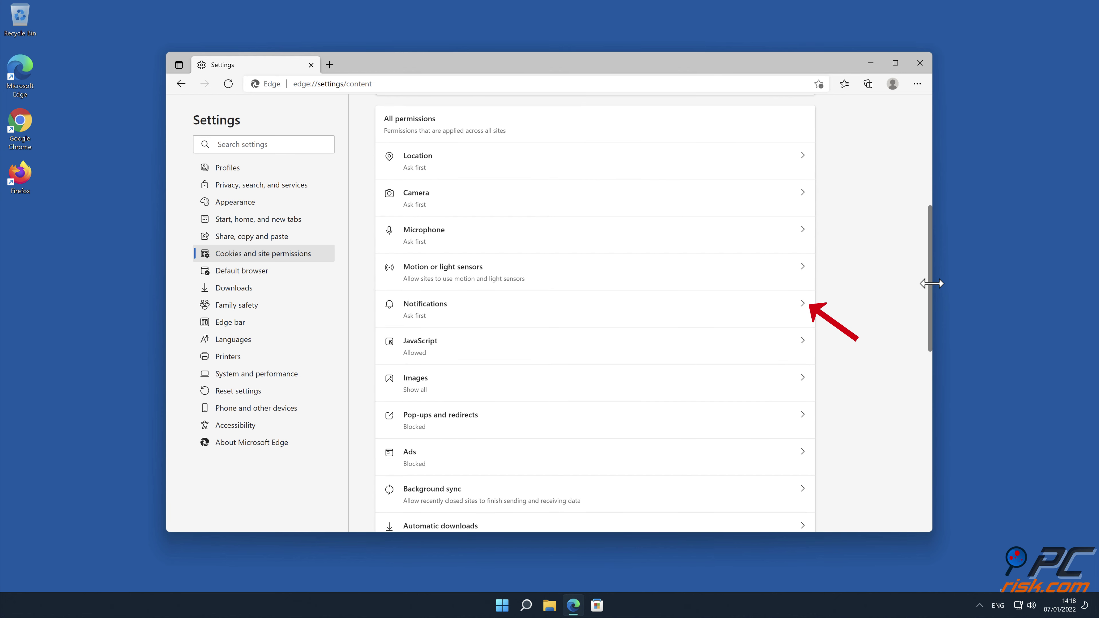
pyautogui.click(802, 308)
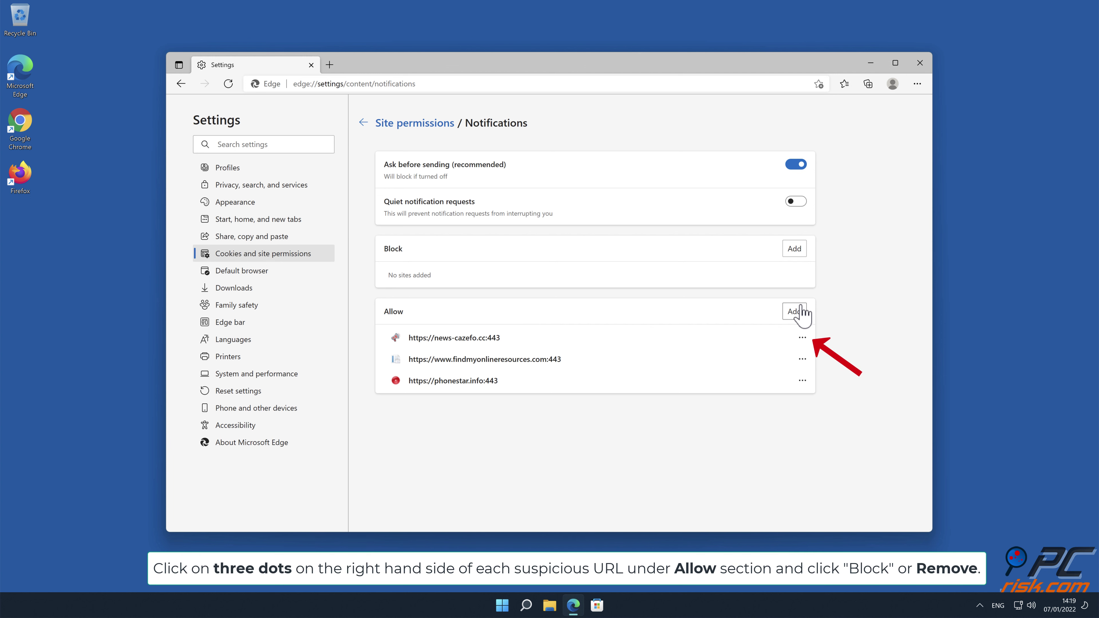
# Step: Remove news-cazefo.cc, findmyonlineresources.com and phonestar.info from Edge's Allow list
pyautogui.click(802, 338)
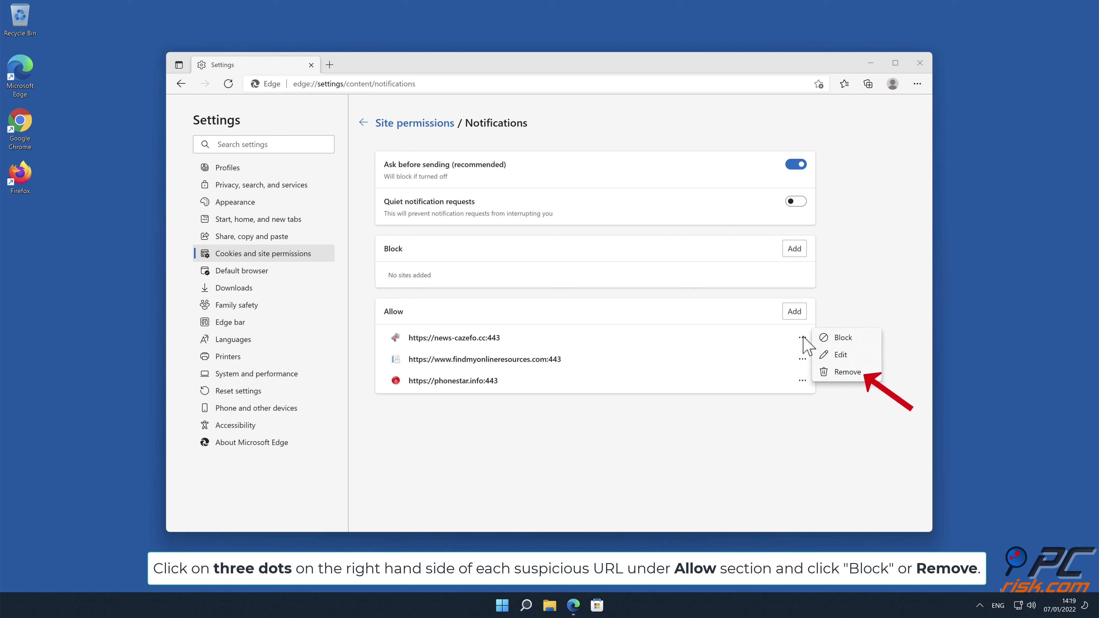
pyautogui.click(848, 375)
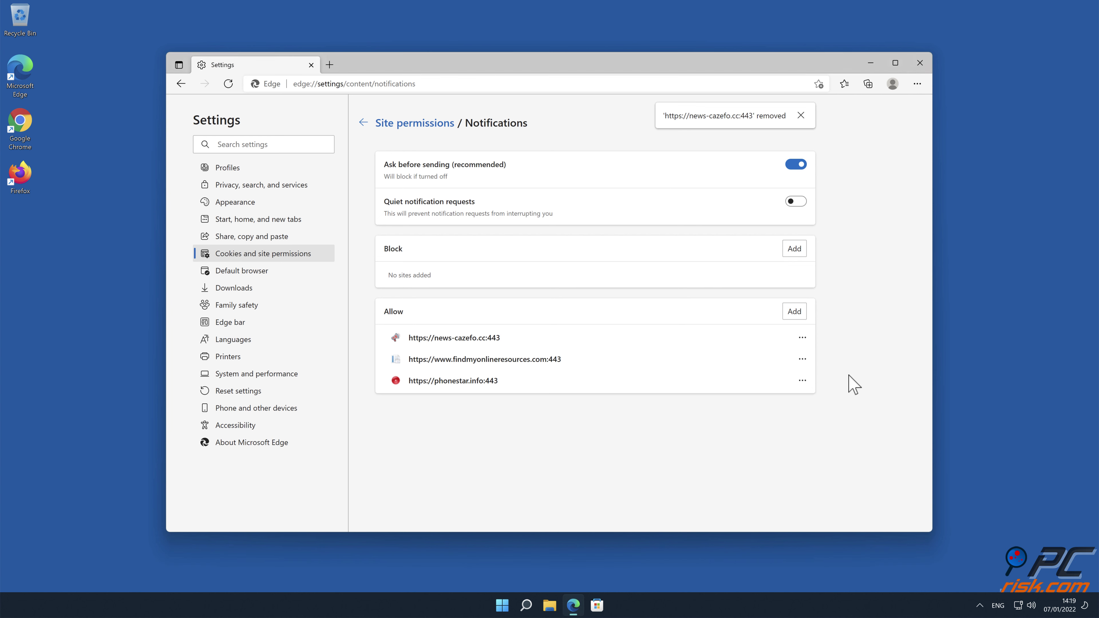
pyautogui.click(802, 338)
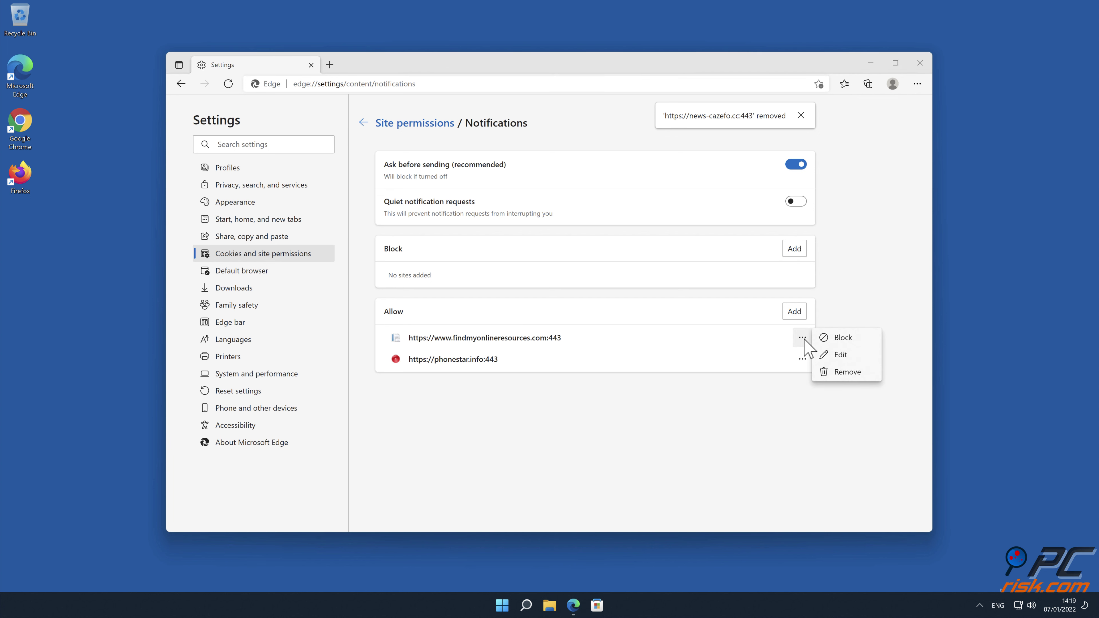
pyautogui.click(849, 373)
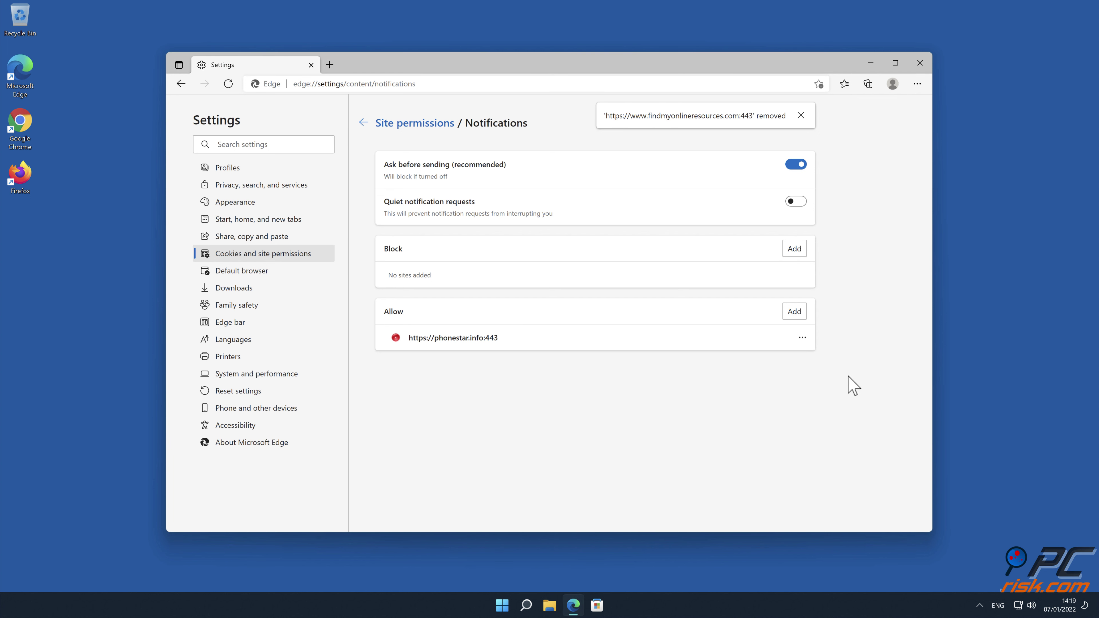
pyautogui.click(802, 338)
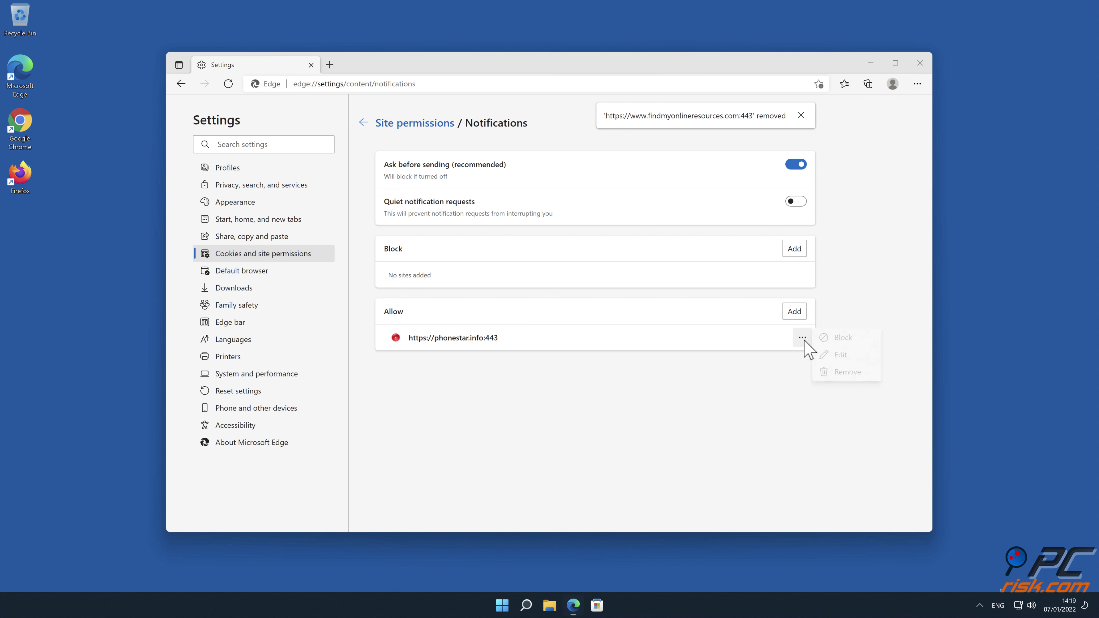
pyautogui.click(840, 371)
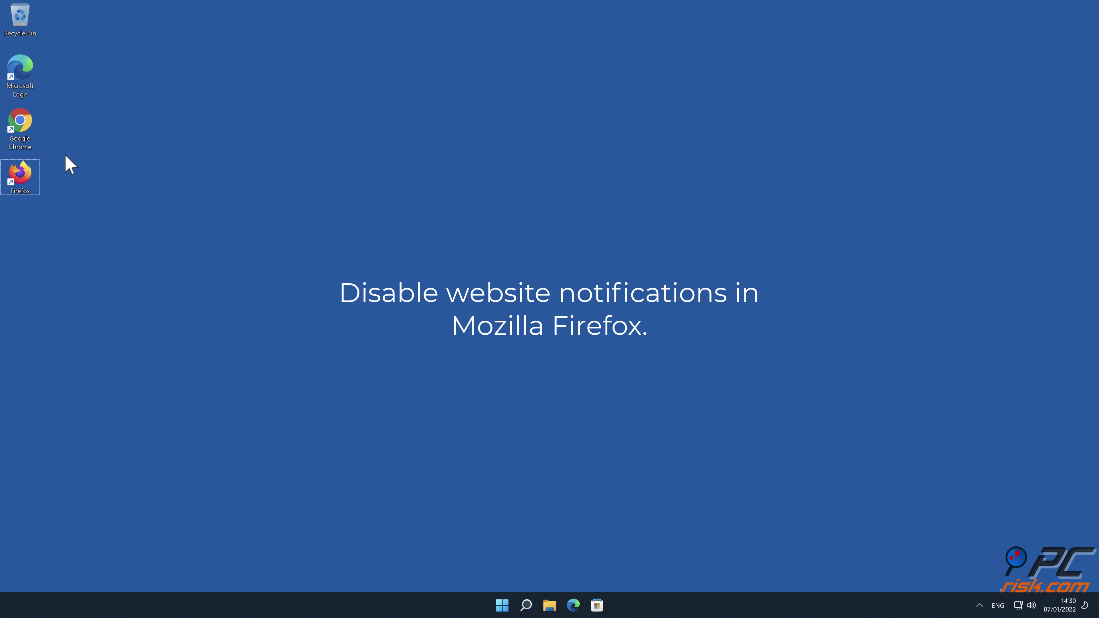
# Step: Launch Firefox, open Settings > Privacy & Security, and scroll to the Permissions section
pyautogui.doubleClick(17, 175)
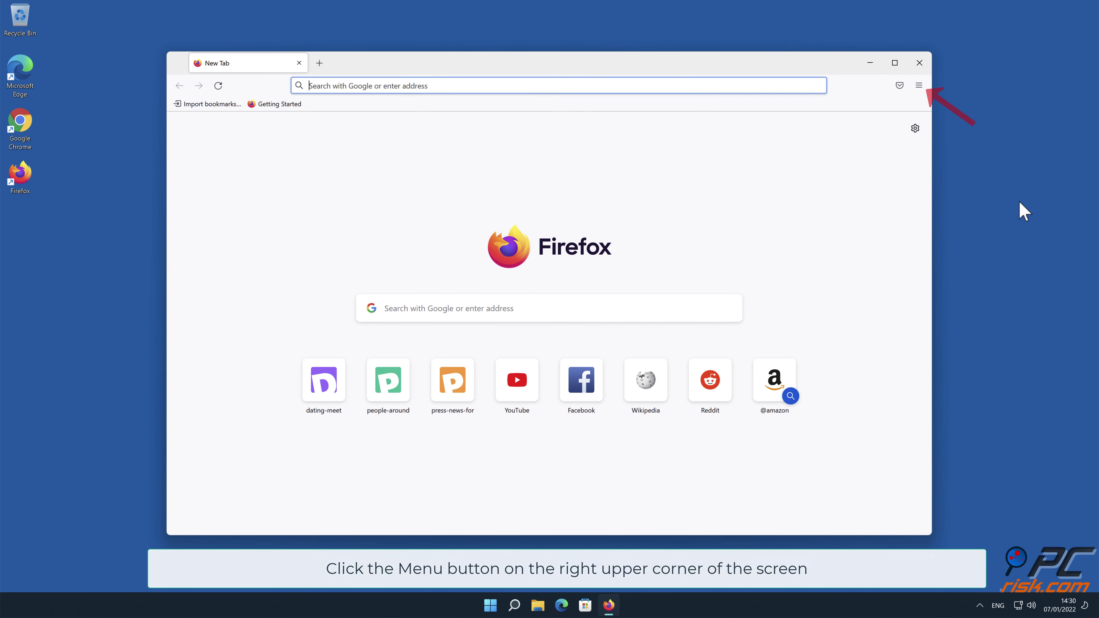
pyautogui.click(919, 85)
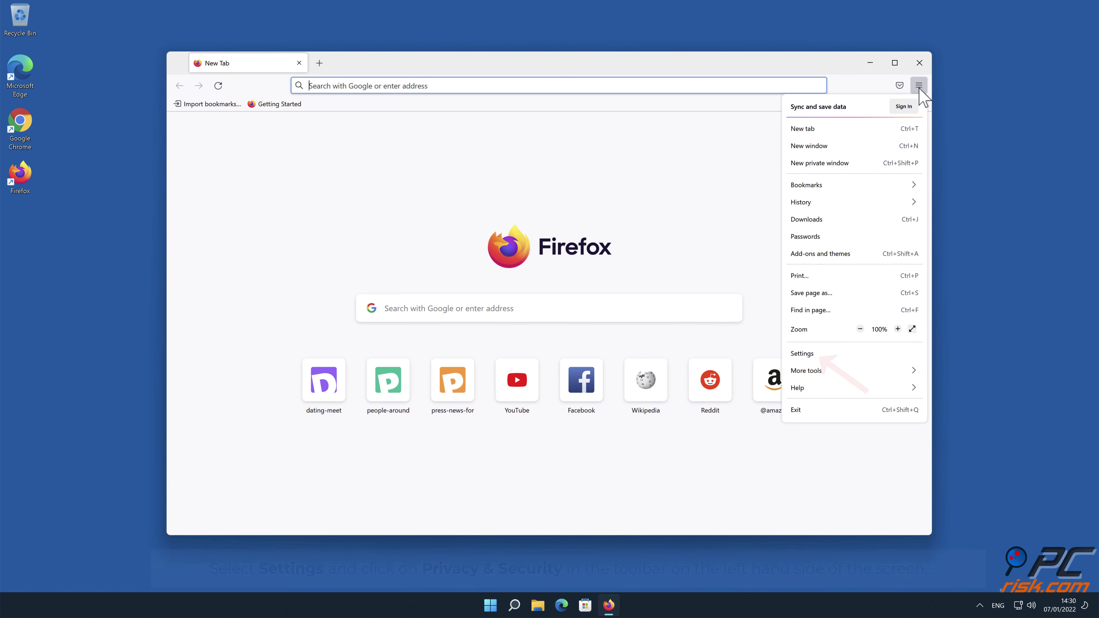
pyautogui.click(860, 353)
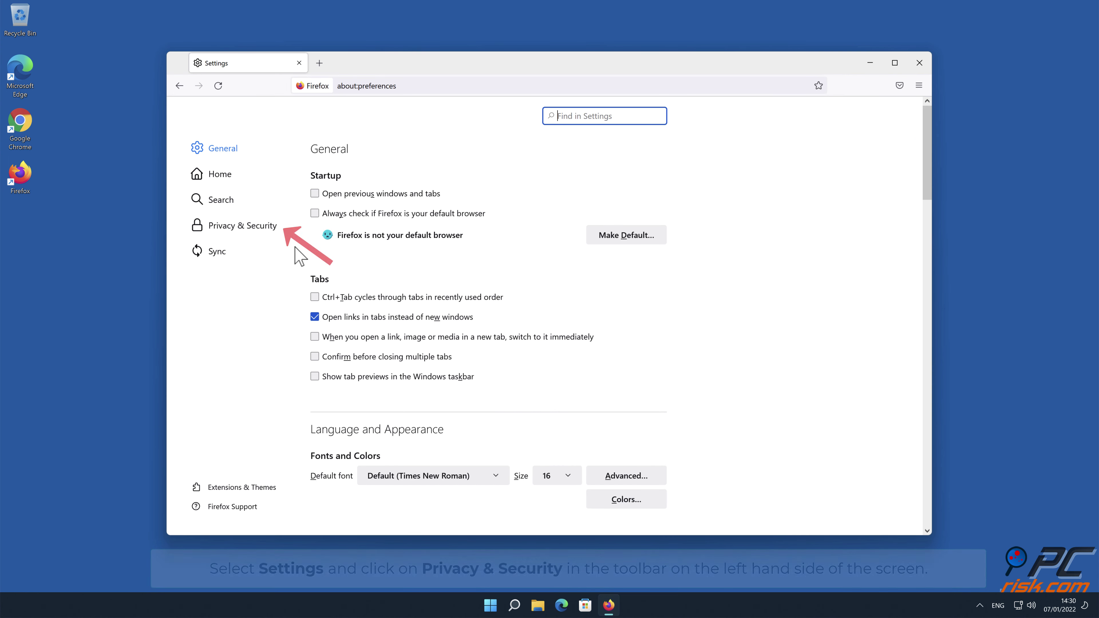
pyautogui.click(259, 227)
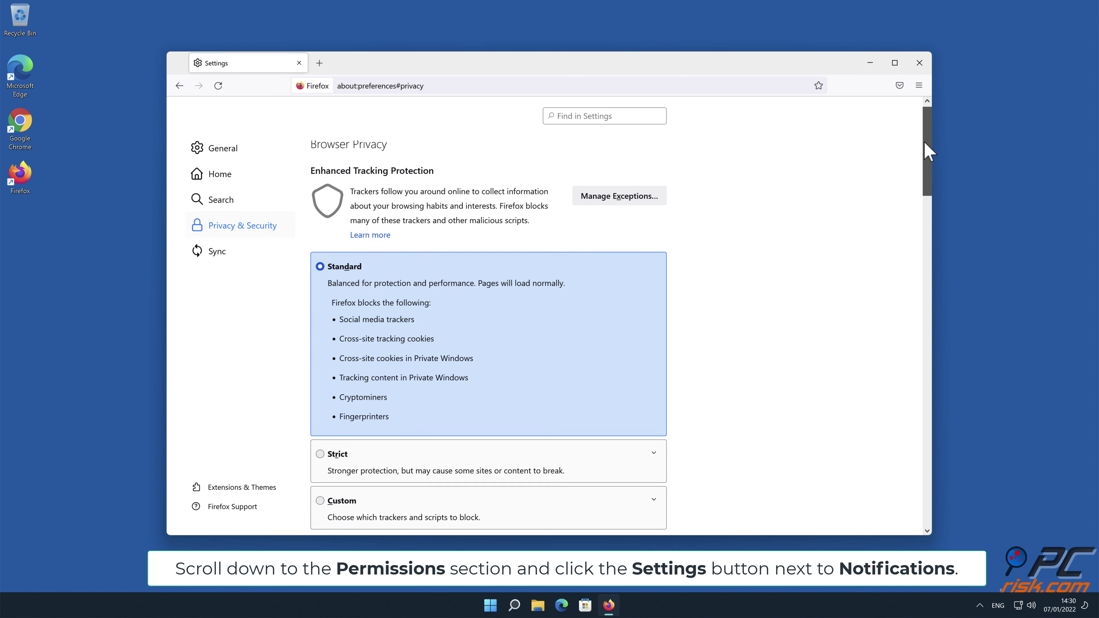
pyautogui.moveTo(924, 151); pyautogui.dragTo(926, 351)
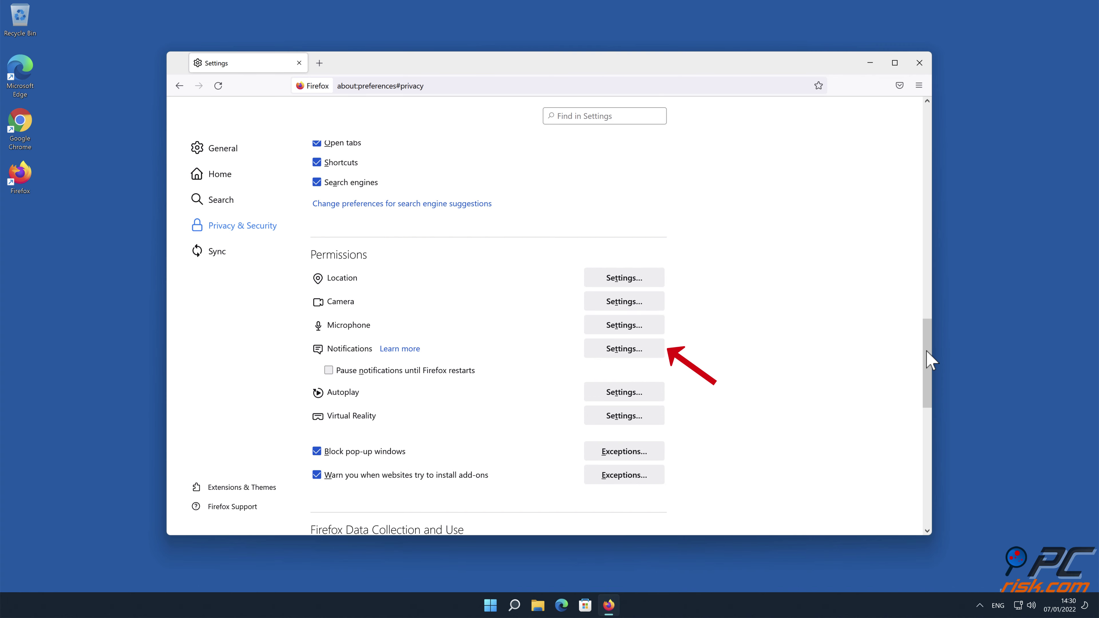
# Step: Open Firefox's Notification Permissions list and start changing eclto.people-around.me from Allow to Block
pyautogui.click(652, 349)
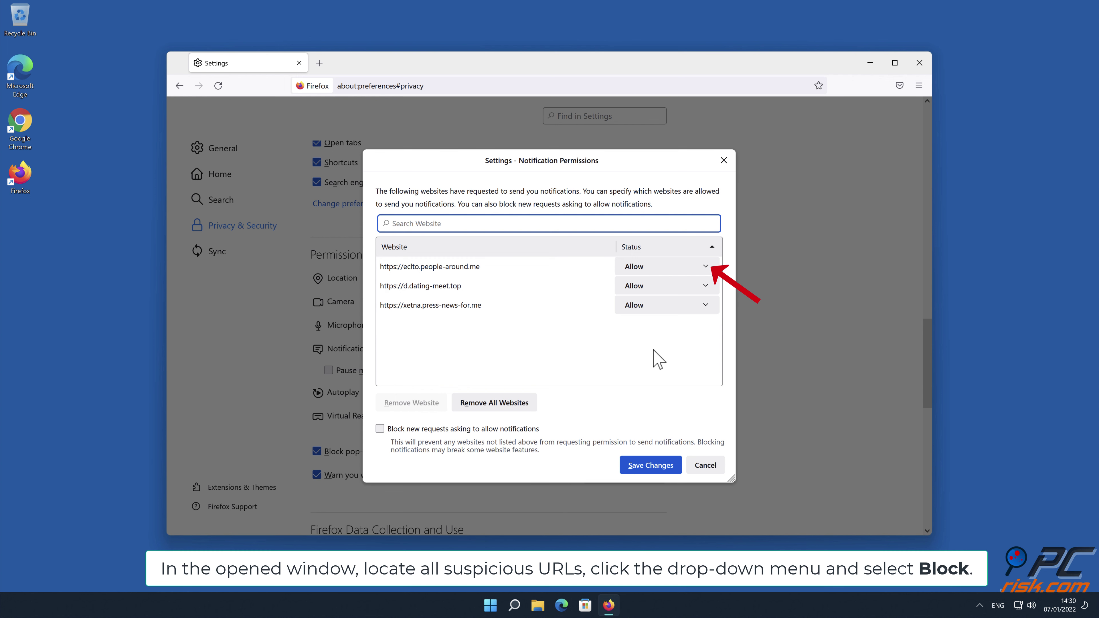
pyautogui.click(705, 267)
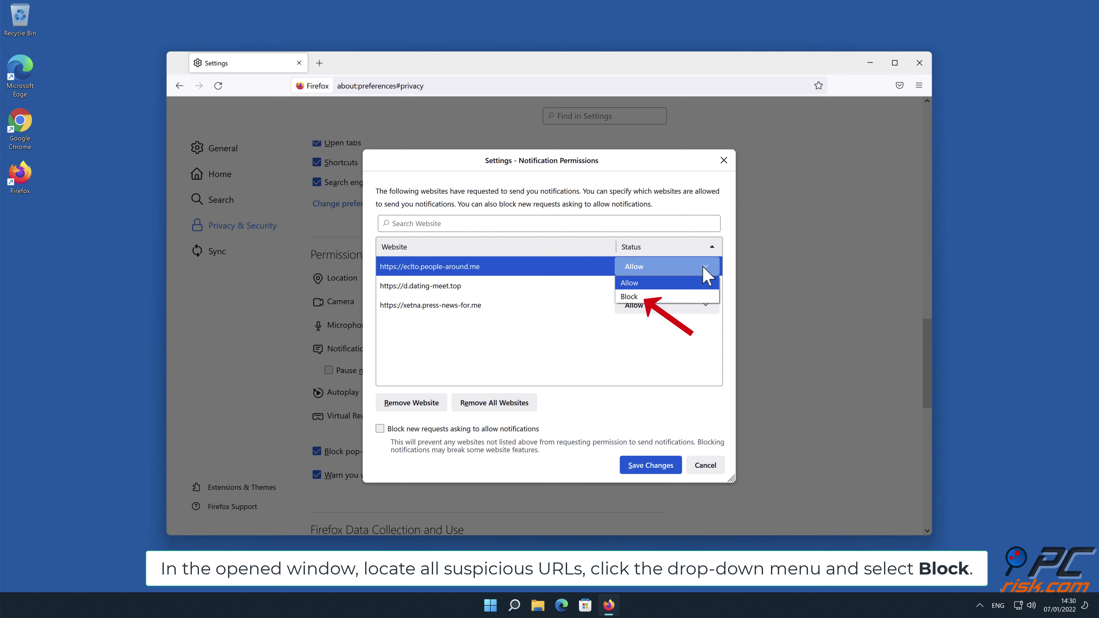